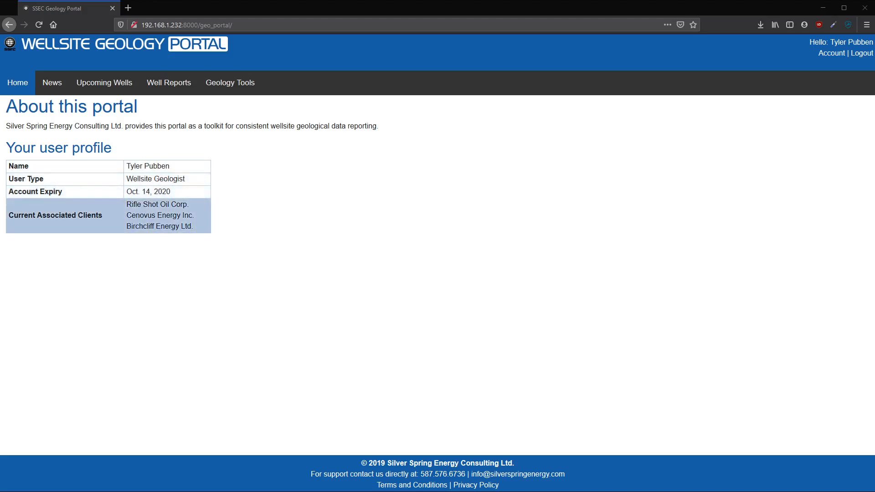
- Review the current associated clients listed in the user profile
{"action": "mouse_move", "coordinate": [126, 204]}
{"action": "left_mouse_down"}
{"action": "mouse_move", "coordinate": [197, 229]}
{"action": "mouse_move", "coordinate": [116, 204]}
{"action": "left_mouse_up"}
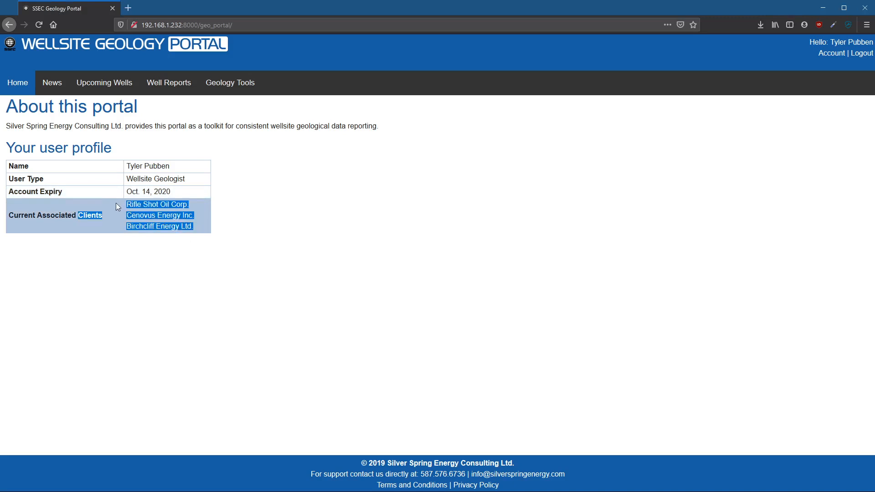
{"action": "left_click", "coordinate": [220, 215]}
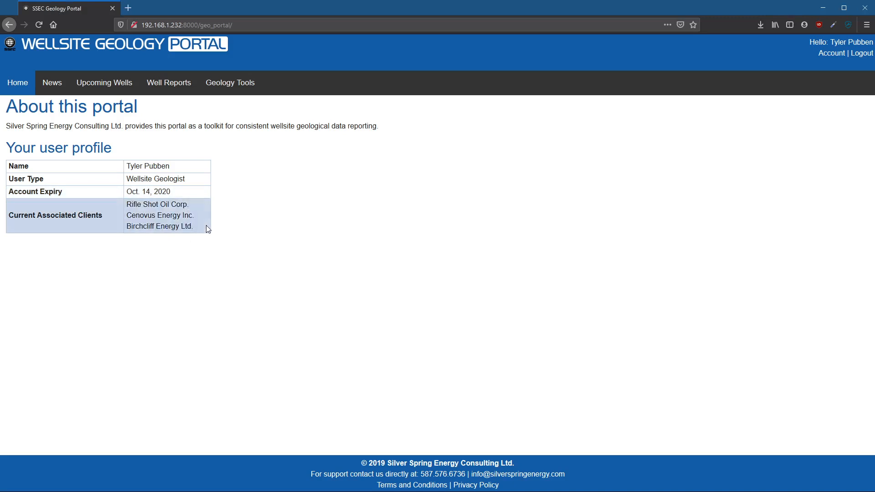
{"action": "left_click_drag", "start_coordinate": [205, 227], "coordinate": [127, 196]}
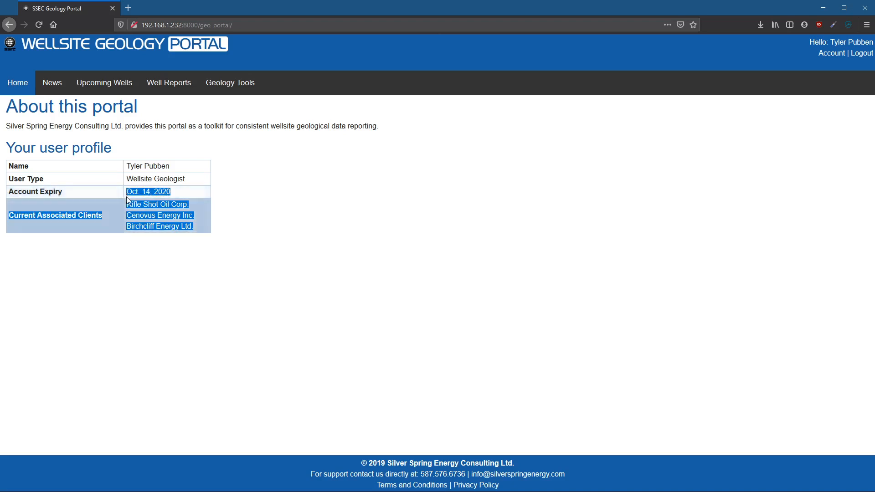
{"action": "left_click", "coordinate": [229, 206]}
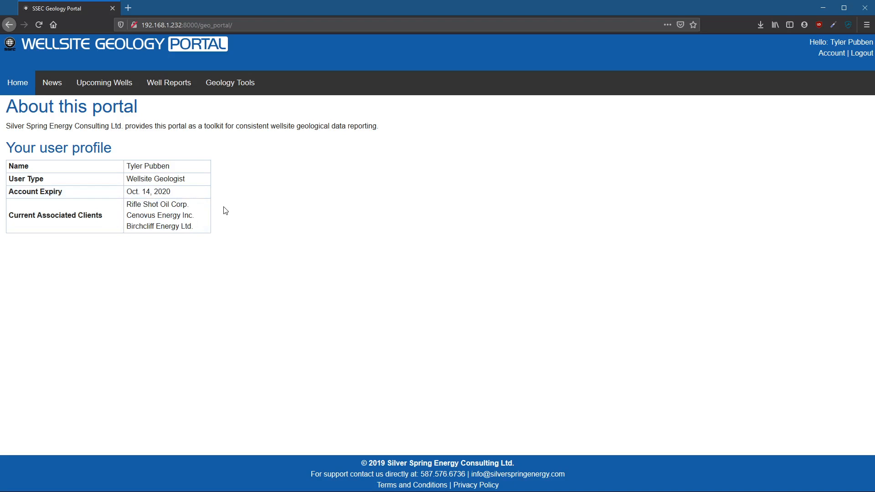
{"action": "left_click_drag", "start_coordinate": [224, 210], "coordinate": [190, 226]}
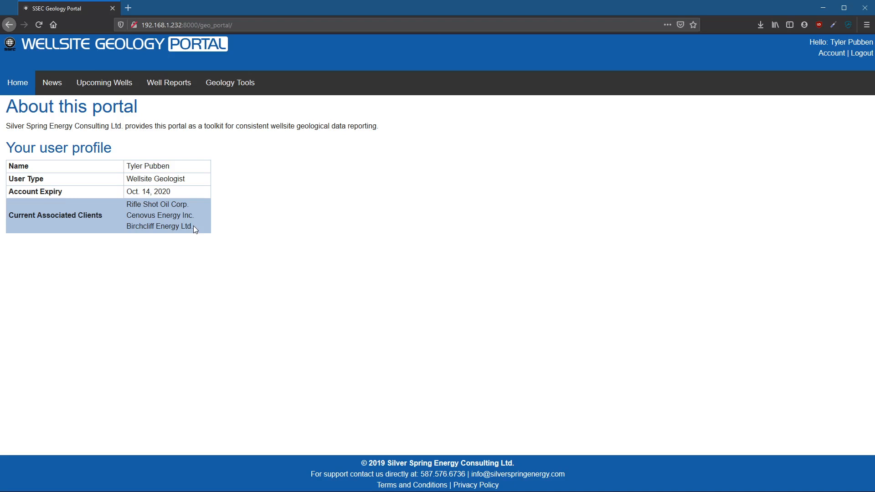
- Open the well report for RSO HZ 103 MACKLIN 8-28-39-28W3M and review its header, summary, notes and formation tops
{"action": "left_click", "coordinate": [169, 83]}
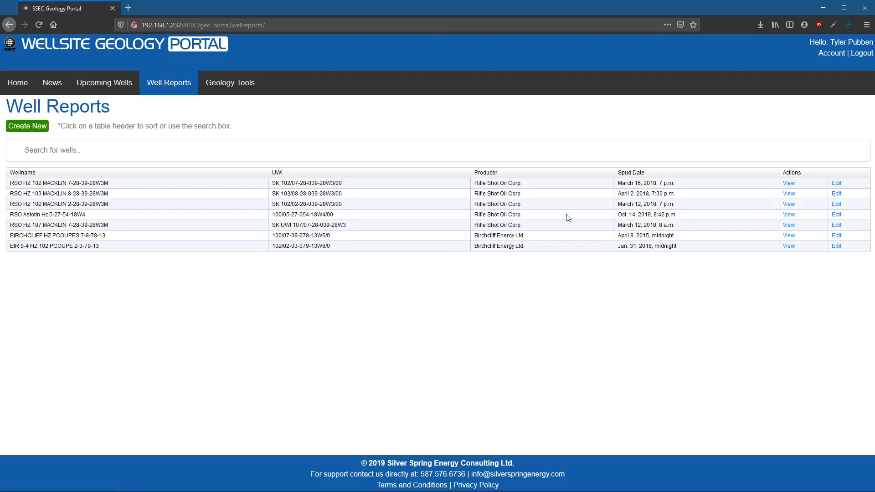
{"action": "left_click", "coordinate": [790, 194]}
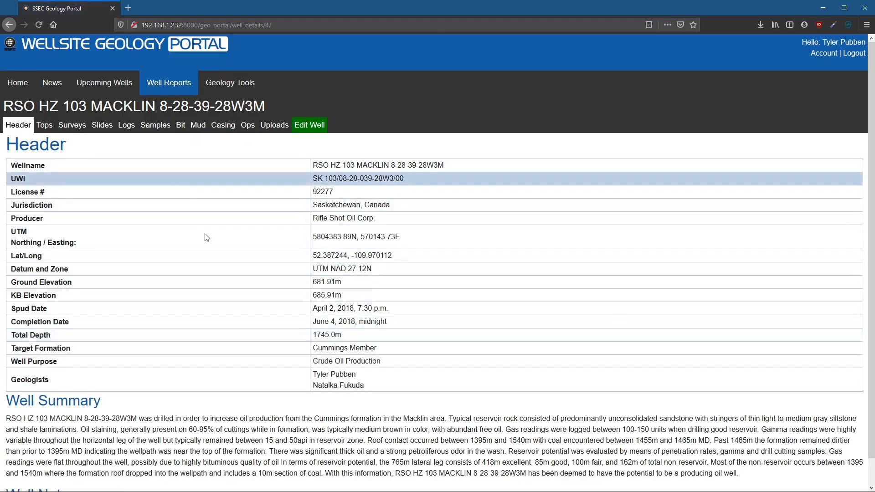
{"action": "scroll", "coordinate": [210, 451], "scroll_direction": "down", "scroll_amount": 1}
{"action": "scroll", "coordinate": [213, 449], "scroll_direction": "up", "scroll_amount": 1}
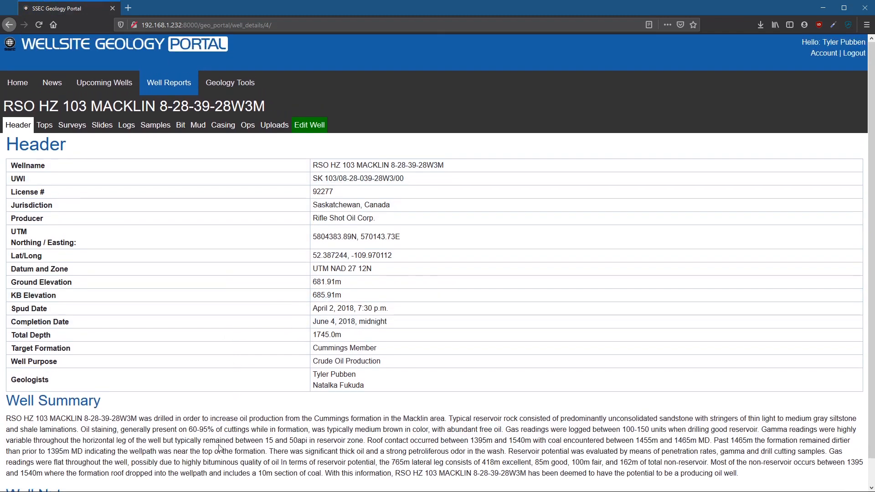
{"action": "scroll", "coordinate": [219, 448], "scroll_direction": "down", "scroll_amount": 1}
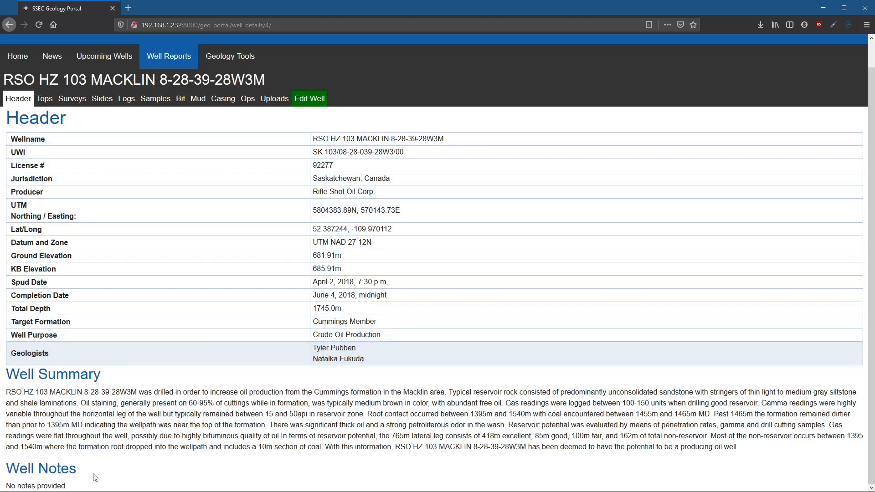
{"action": "left_click", "coordinate": [44, 99]}
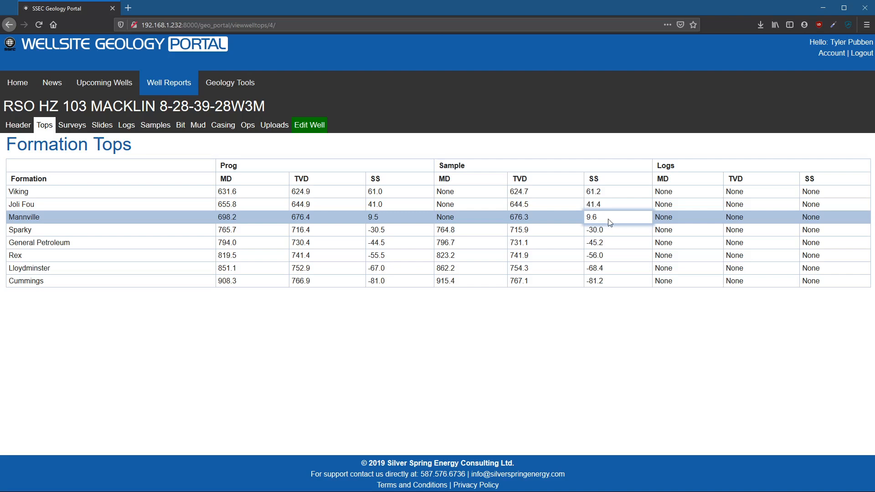
- Expand the well's As Drilled survey and look through its full list of survey stations
{"action": "left_click", "coordinate": [72, 125]}
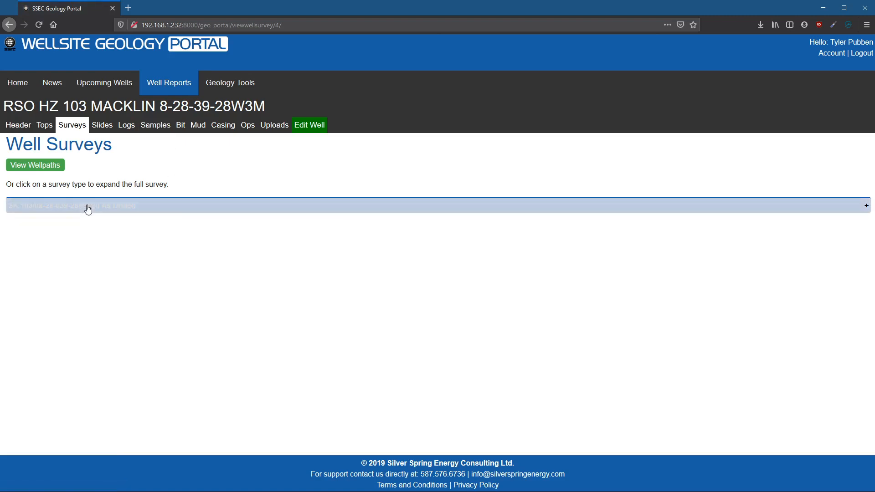
{"action": "left_click", "coordinate": [87, 209]}
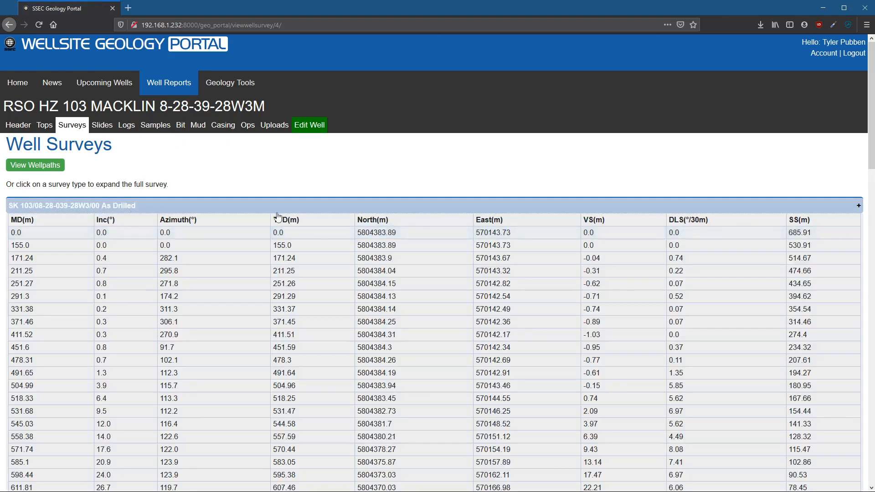
{"action": "scroll", "coordinate": [229, 314], "scroll_direction": "down", "scroll_amount": 10}
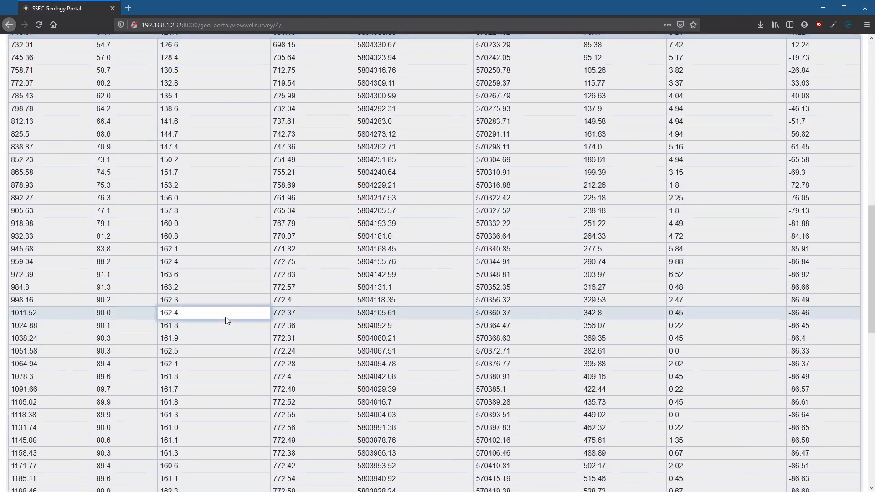
{"action": "scroll", "coordinate": [225, 316], "scroll_direction": "down", "scroll_amount": 10}
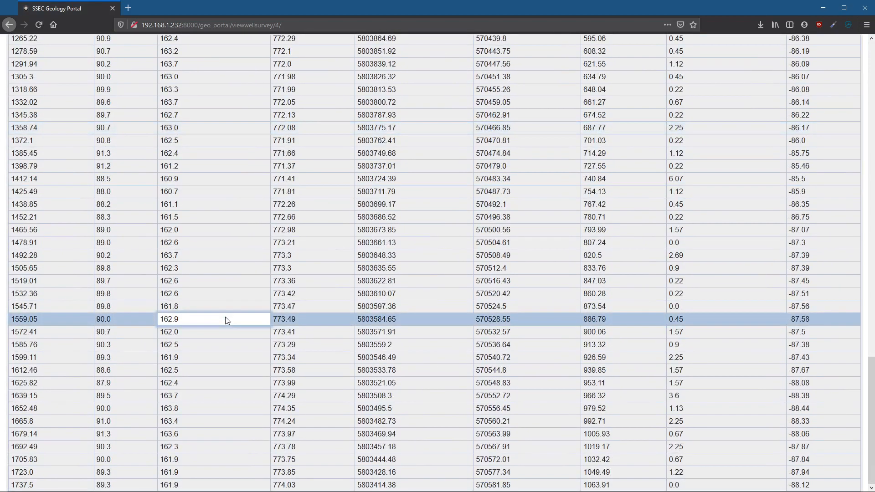
{"action": "scroll", "coordinate": [225, 316], "scroll_direction": "up", "scroll_amount": 20}
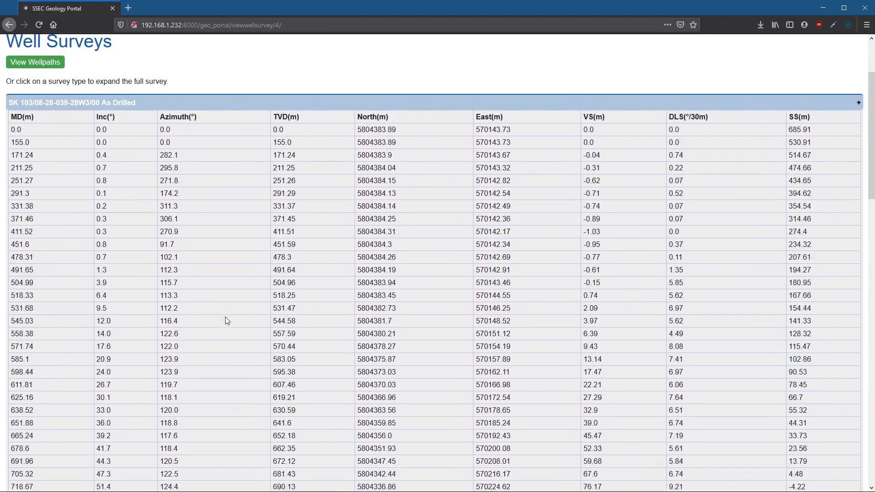
{"action": "scroll", "coordinate": [227, 321], "scroll_direction": "up", "scroll_amount": 3}
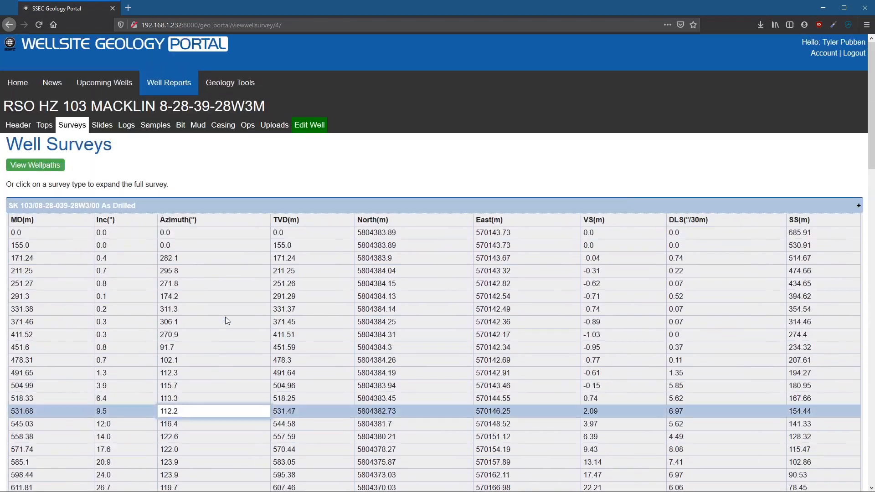
- View the wellpaths and inspect individual survey points along the horizontal leg in the cross section
{"action": "left_click", "coordinate": [46, 169]}
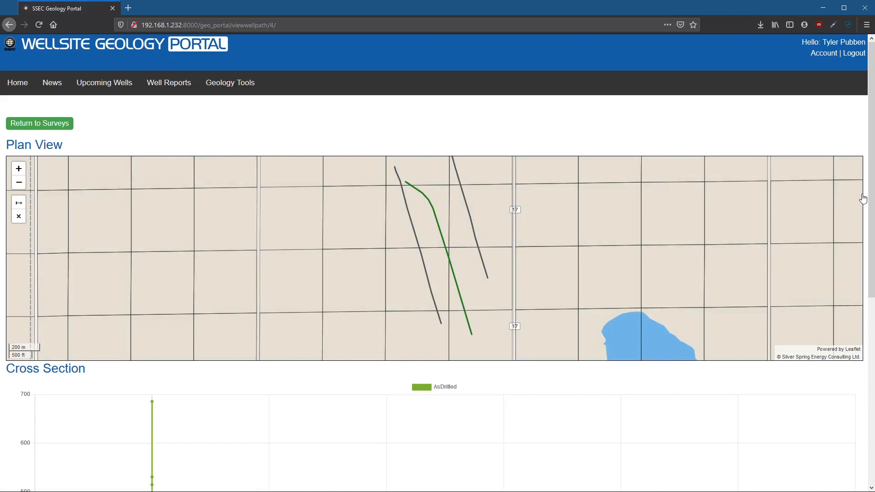
{"action": "left_click_drag", "start_coordinate": [870, 200], "coordinate": [869, 418]}
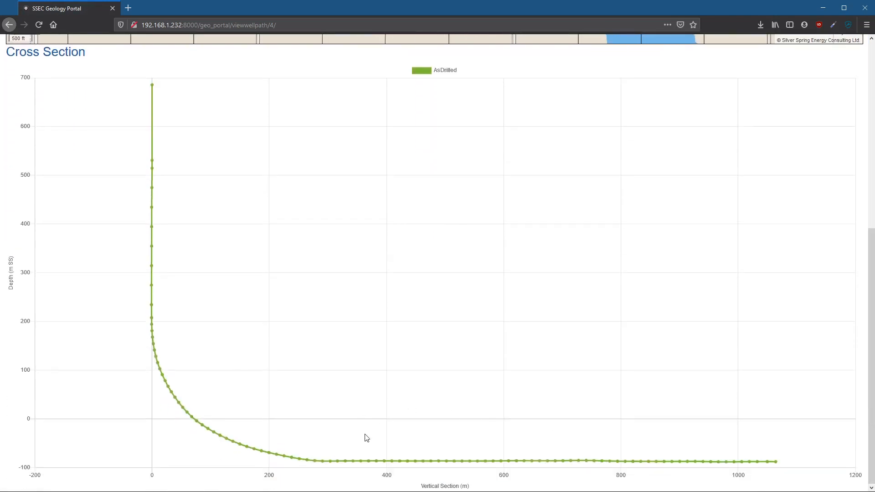
{"action": "scroll", "coordinate": [365, 438], "scroll_direction": "up", "scroll_amount": 5}
{"action": "scroll", "coordinate": [315, 251], "scroll_direction": "up", "scroll_amount": 8}
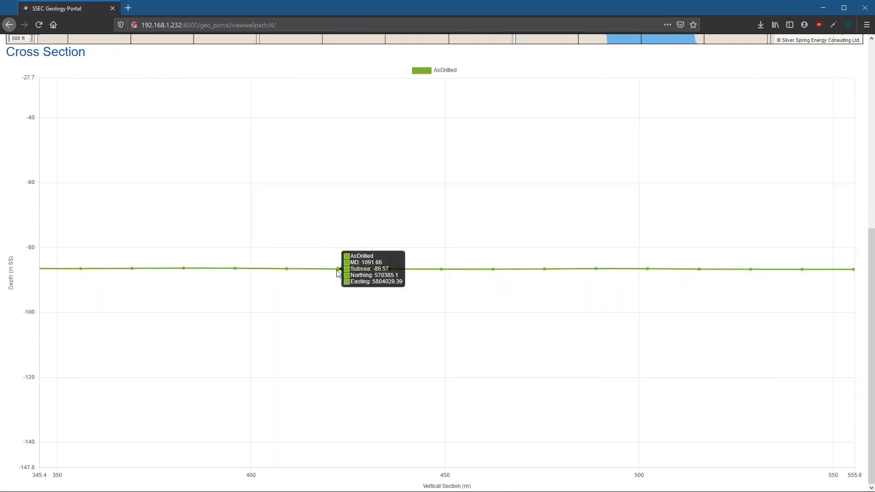
{"action": "mouse_move", "coordinate": [288, 272]}
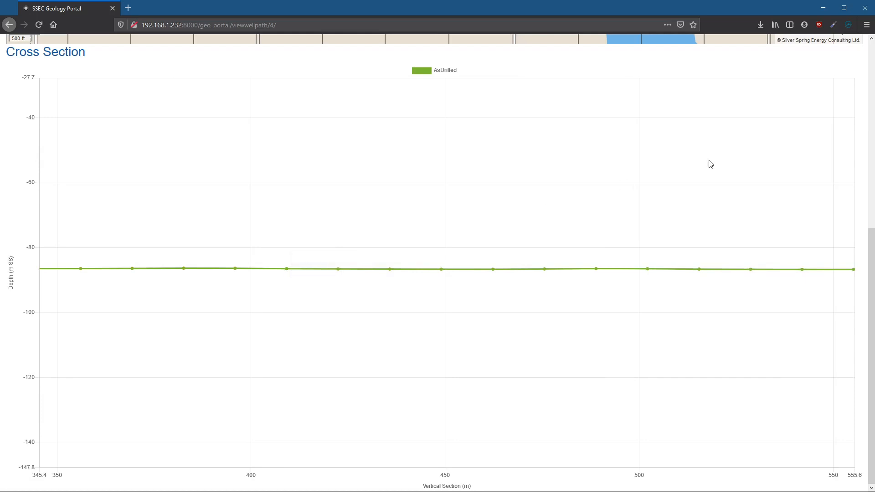
{"action": "mouse_move", "coordinate": [699, 272]}
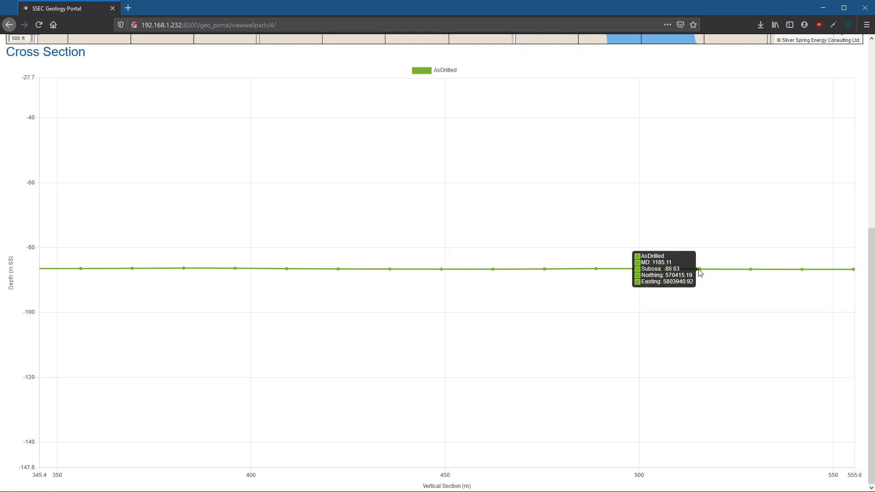
- Identify the green wellpath and the two neighbouring grey wellpaths by name in the plan view
{"action": "left_click_drag", "start_coordinate": [871, 268], "coordinate": [871, 81]}
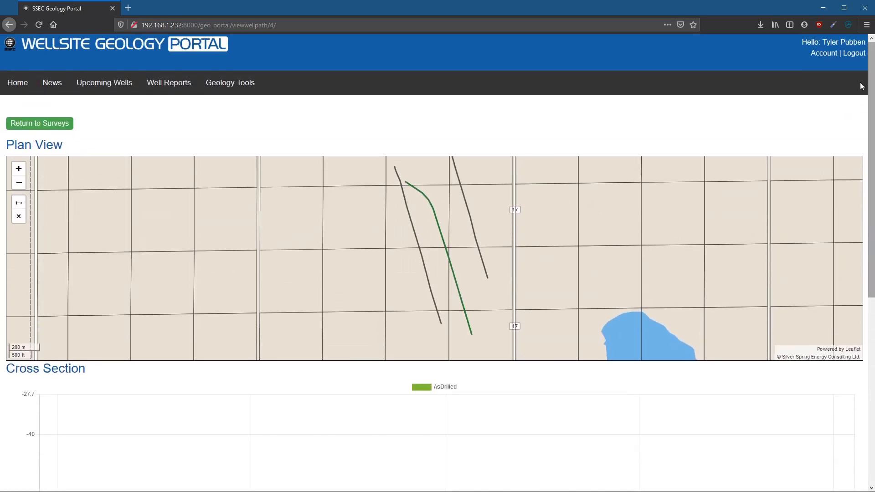
{"action": "left_click", "coordinate": [461, 301]}
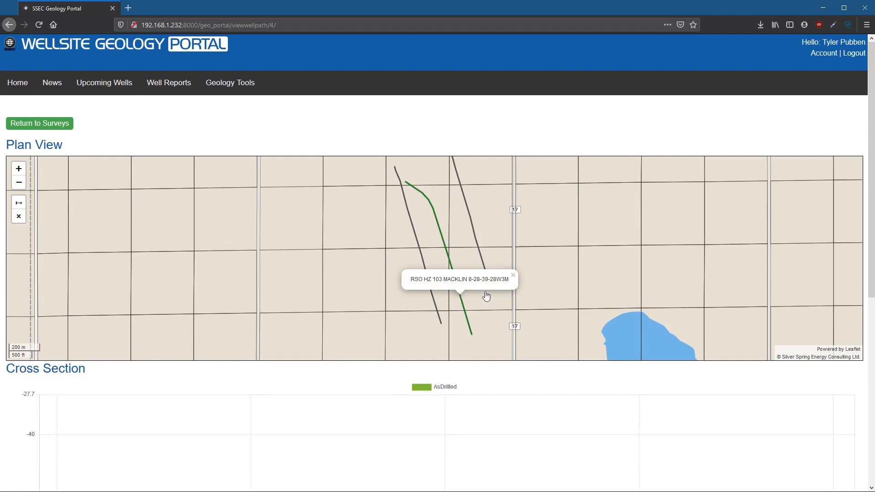
{"action": "left_click", "coordinate": [470, 218]}
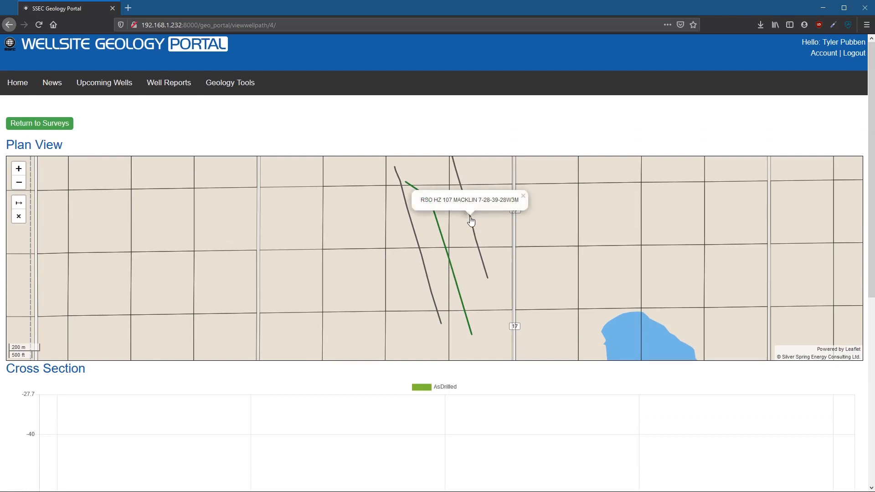
{"action": "left_click", "coordinate": [416, 242]}
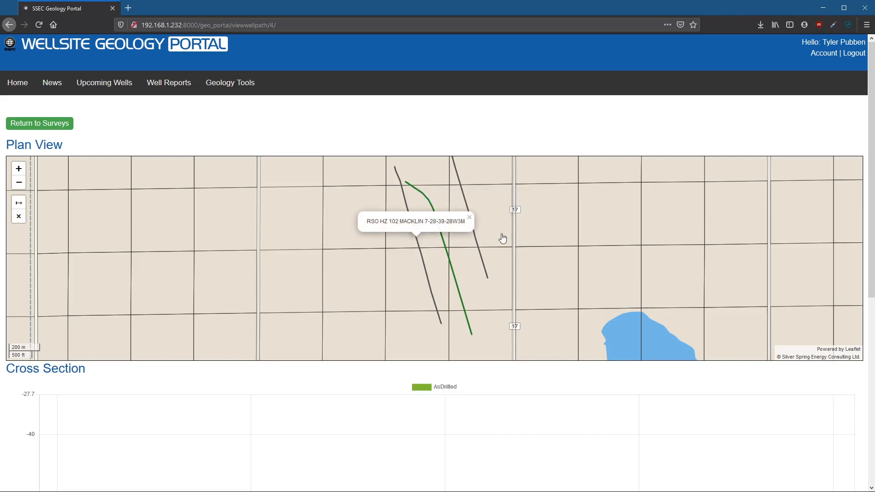
- Measure the distance from the lower end of the RSO HZ 102 MACKLIN 7-28-39-28W3M wellpath east to the adjacent vertical grid line
{"action": "left_click", "coordinate": [19, 204]}
{"action": "scroll", "coordinate": [446, 332], "scroll_direction": "up", "scroll_amount": 2}
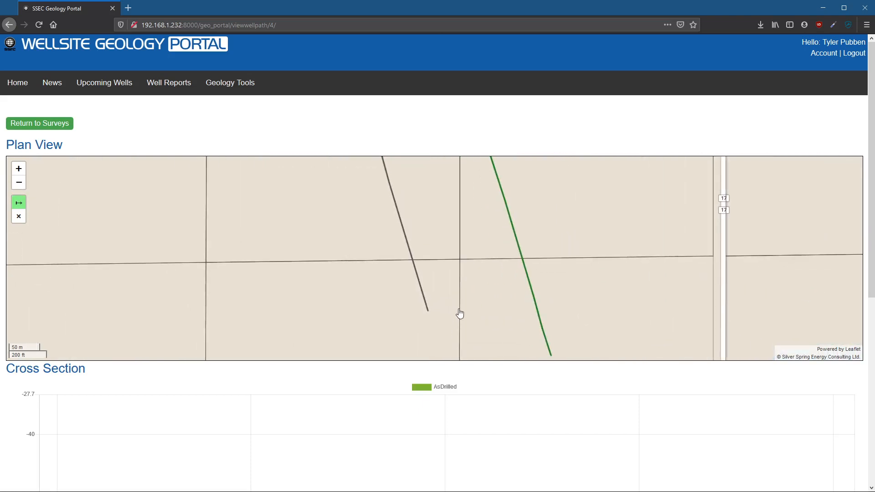
{"action": "left_click", "coordinate": [429, 313]}
{"action": "left_click", "coordinate": [458, 311]}
{"action": "left_click", "coordinate": [458, 313]}
- Examine the extent of the land grid and the surrounding area around the wellpaths in the plan view
{"action": "scroll", "coordinate": [484, 292], "scroll_direction": "down", "scroll_amount": 3}
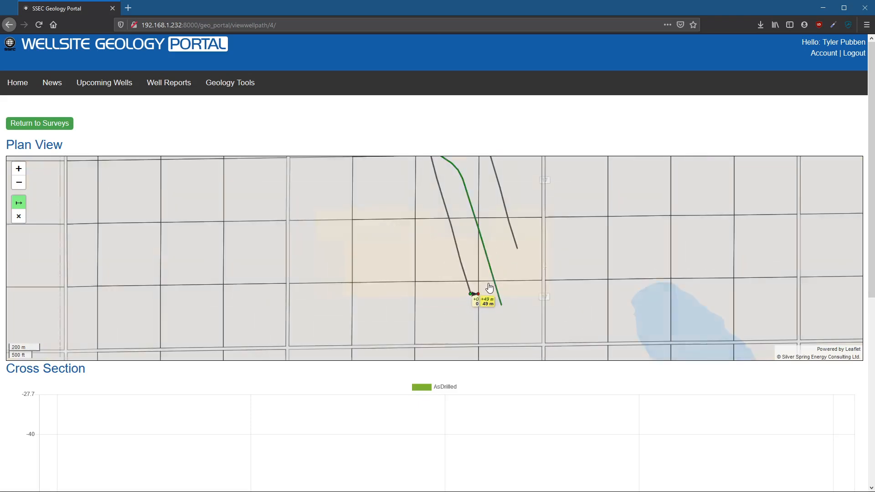
{"action": "scroll", "coordinate": [489, 287], "scroll_direction": "down", "scroll_amount": 2}
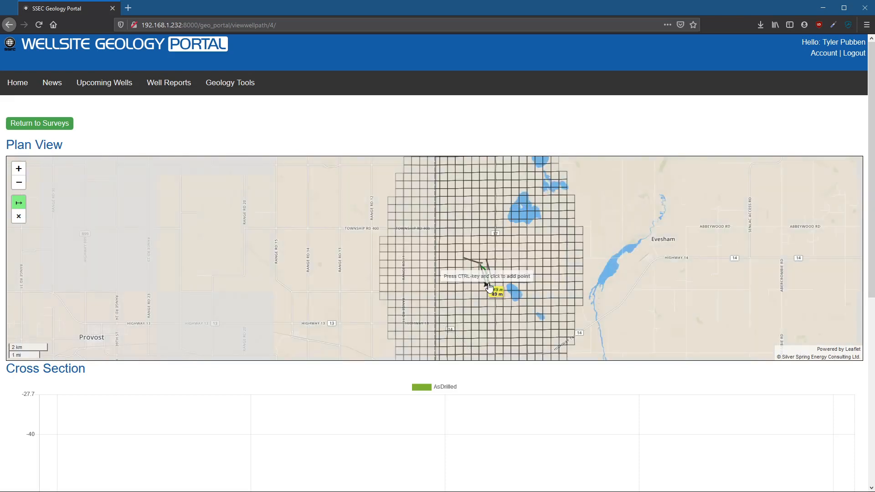
{"action": "left_click_drag", "start_coordinate": [590, 266], "coordinate": [476, 320]}
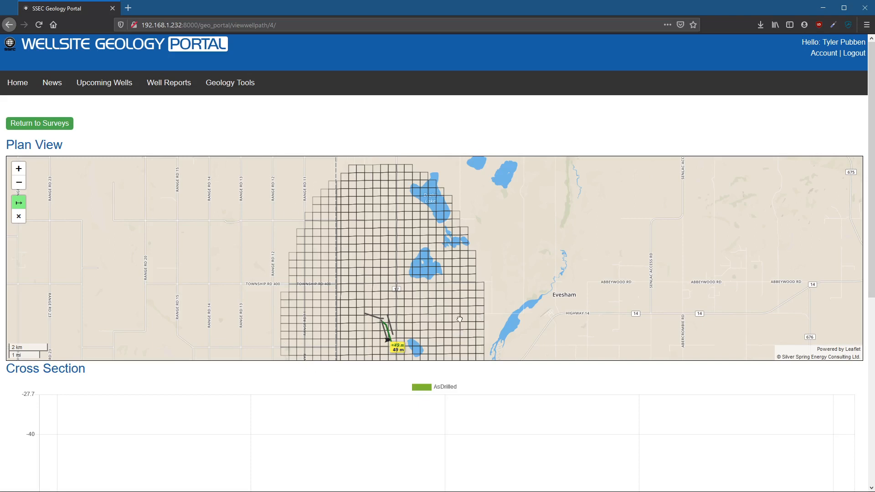
{"action": "left_click_drag", "start_coordinate": [459, 328], "coordinate": [452, 242]}
{"action": "left_click_drag", "start_coordinate": [409, 314], "coordinate": [411, 276]}
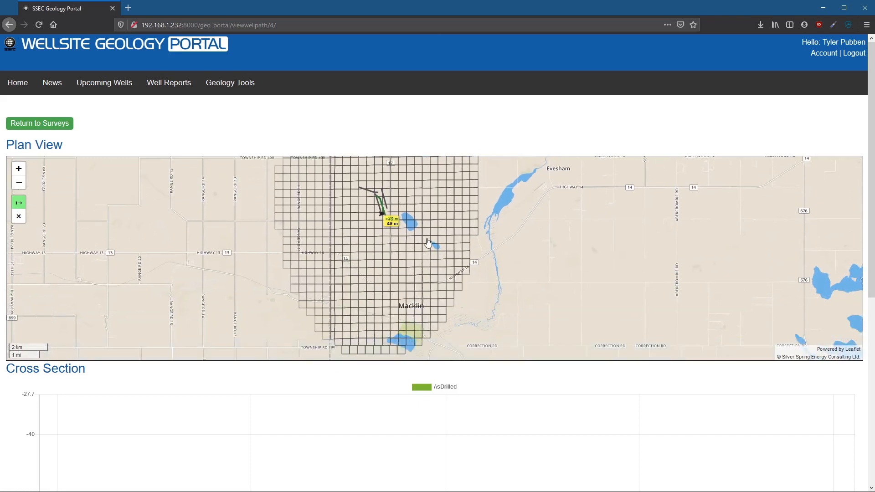
{"action": "left_click_drag", "start_coordinate": [427, 244], "coordinate": [427, 271]}
{"action": "scroll", "coordinate": [420, 227], "scroll_direction": "up", "scroll_amount": 2}
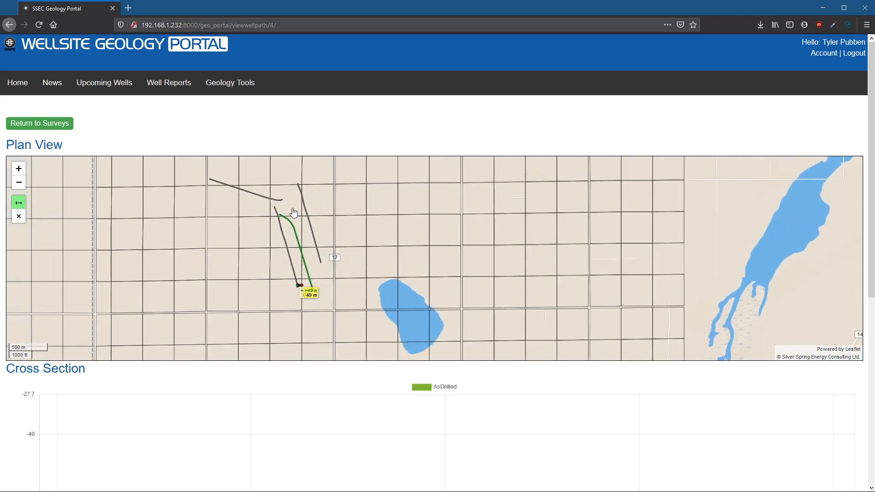
{"action": "scroll", "coordinate": [349, 256], "scroll_direction": "down", "scroll_amount": 2}
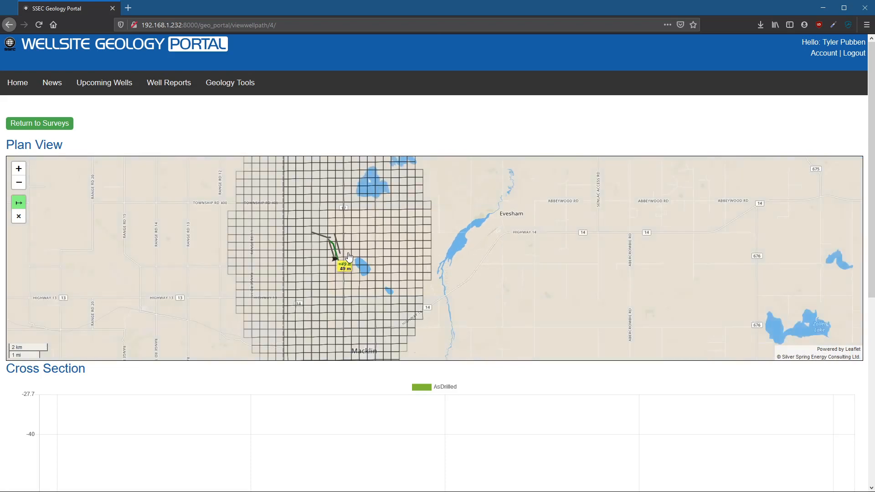
{"action": "scroll", "coordinate": [346, 255], "scroll_direction": "down", "scroll_amount": 1}
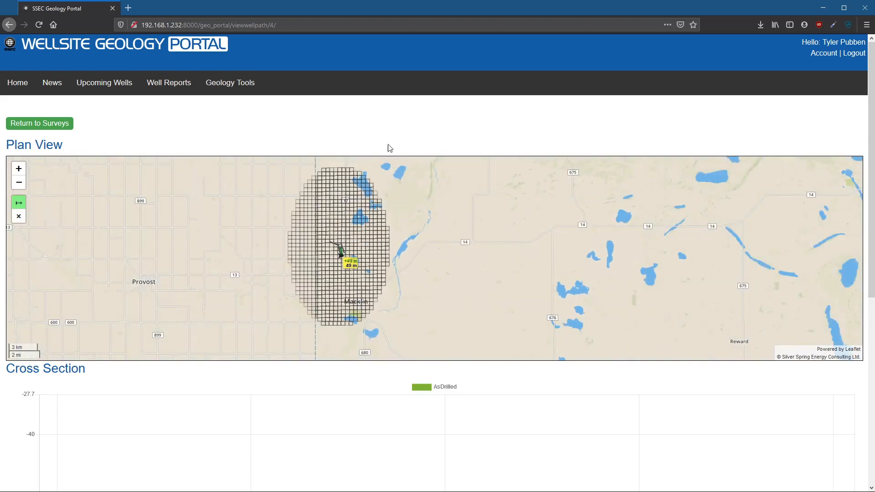
{"action": "scroll", "coordinate": [341, 259], "scroll_direction": "down", "scroll_amount": 1}
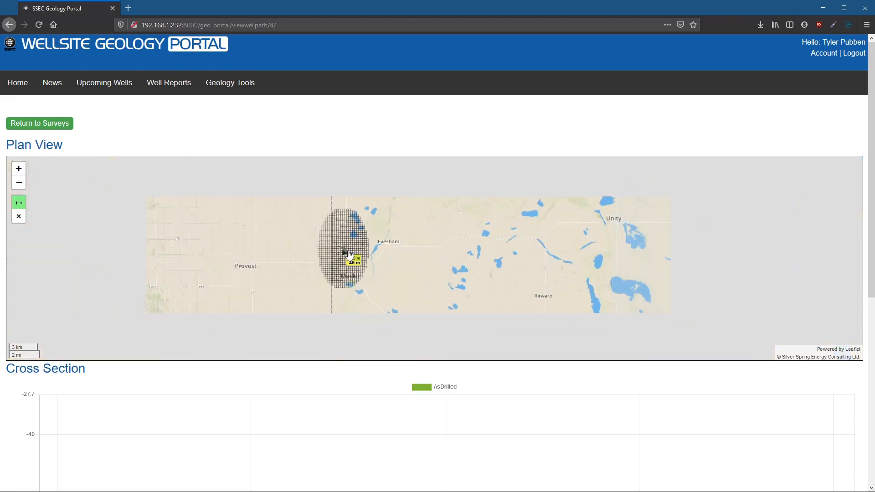
{"action": "scroll", "coordinate": [343, 259], "scroll_direction": "up", "scroll_amount": 2}
{"action": "scroll", "coordinate": [343, 259], "scroll_direction": "up", "scroll_amount": 4}
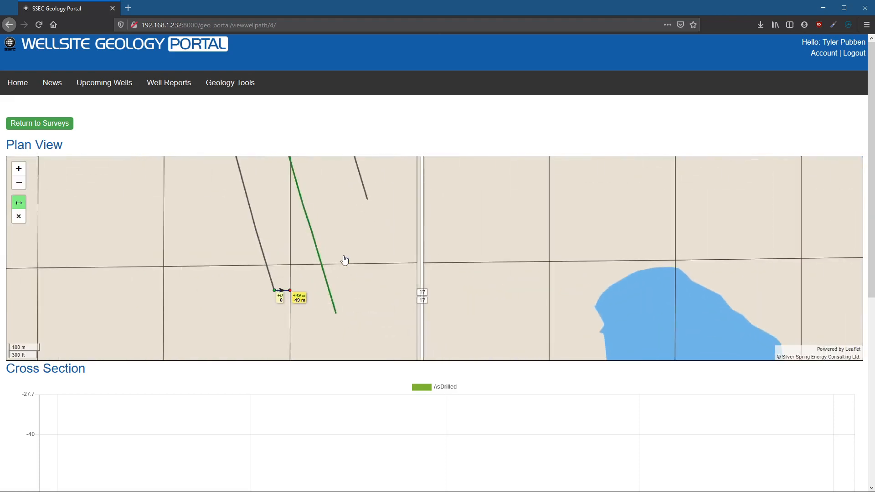
- Leave the wellpath views and review the well's mud record, casing information and uploaded files
{"action": "left_click", "coordinate": [58, 123]}
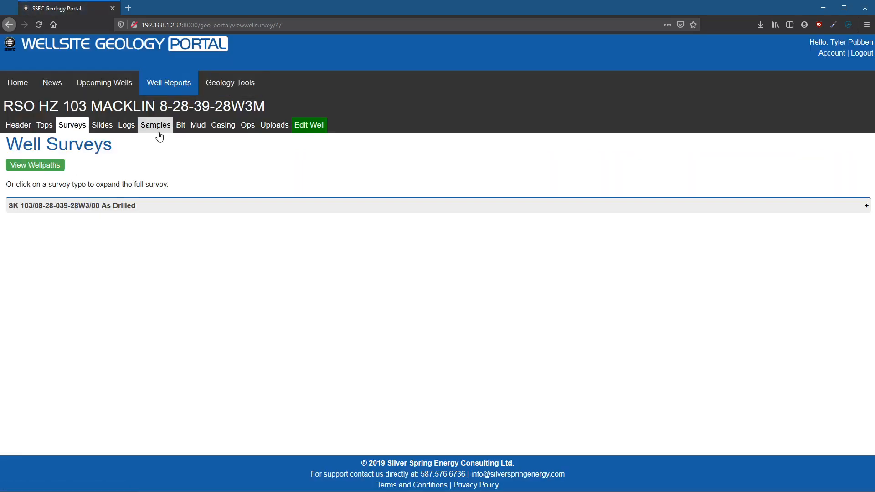
{"action": "left_click", "coordinate": [203, 128]}
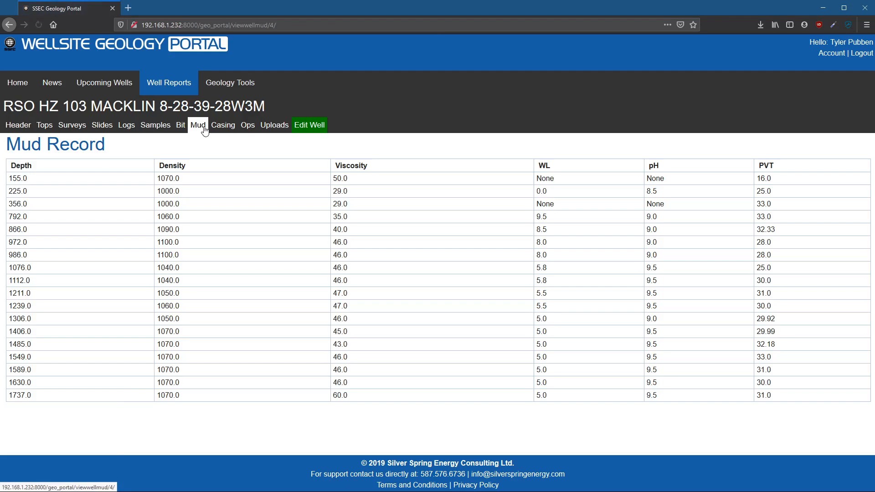
{"action": "left_click", "coordinate": [231, 132]}
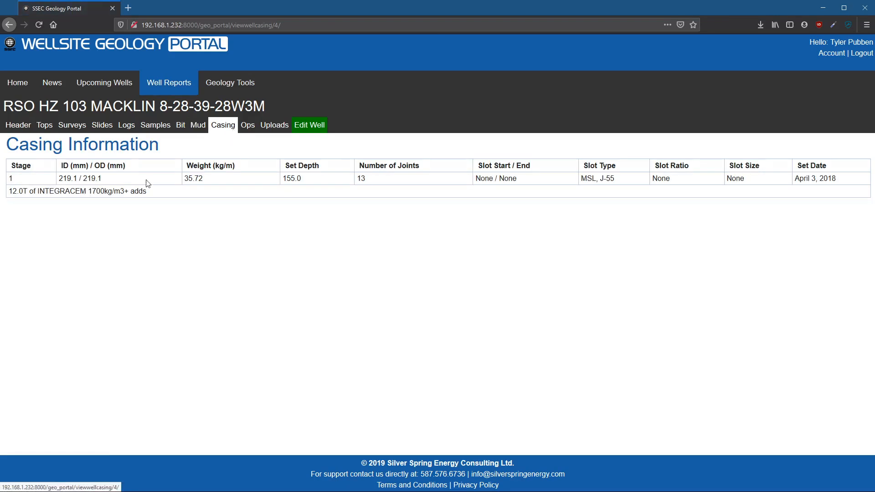
{"action": "left_click", "coordinate": [273, 127]}
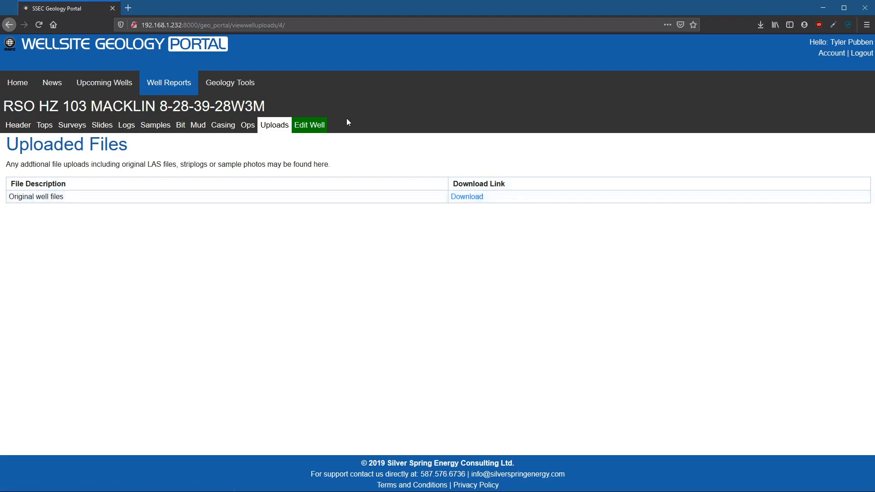
- Open the well report for editing and look through its header fields
{"action": "left_click", "coordinate": [310, 125]}
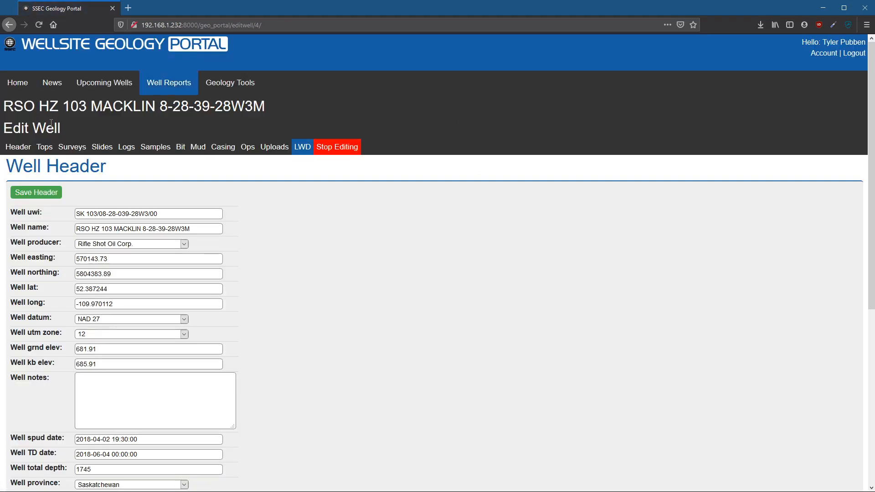
{"action": "scroll", "coordinate": [373, 276], "scroll_direction": "down", "scroll_amount": 2}
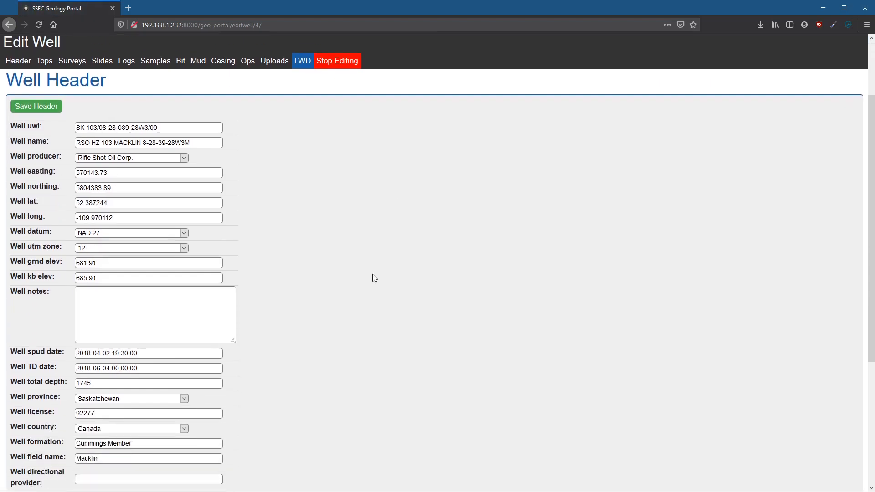
{"action": "scroll", "coordinate": [372, 274], "scroll_direction": "down", "scroll_amount": 3}
{"action": "scroll", "coordinate": [372, 275], "scroll_direction": "up", "scroll_amount": 3}
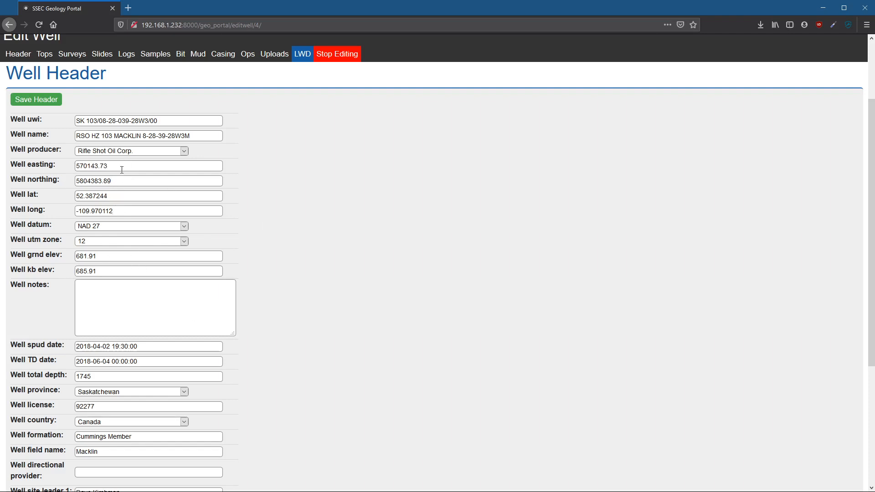
- Set the well easting and well northing to 0 and save the header
{"action": "left_click_drag", "start_coordinate": [125, 163], "coordinate": [56, 168]}
{"action": "key", "text": "BackSpace"}
{"action": "left_click_drag", "start_coordinate": [125, 178], "coordinate": [57, 180]}
{"action": "key", "text": "BackSpace"}
{"action": "left_click", "coordinate": [105, 167]}
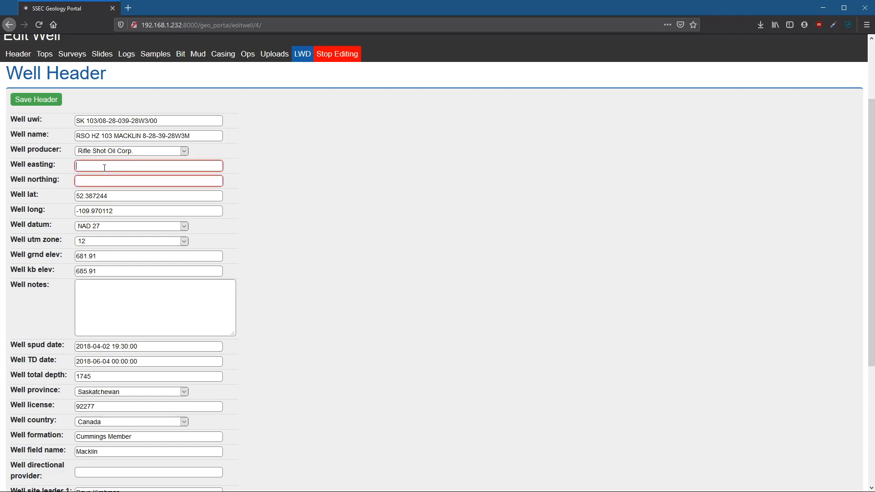
{"action": "type", "text": "0"}
{"action": "key", "text": "Tab"}
{"action": "type", "text": "0"}
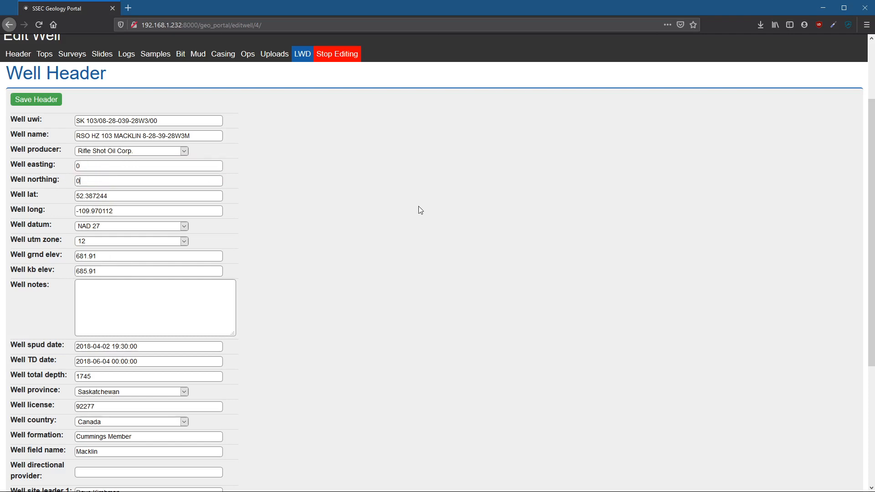
{"action": "left_click", "coordinate": [54, 103]}
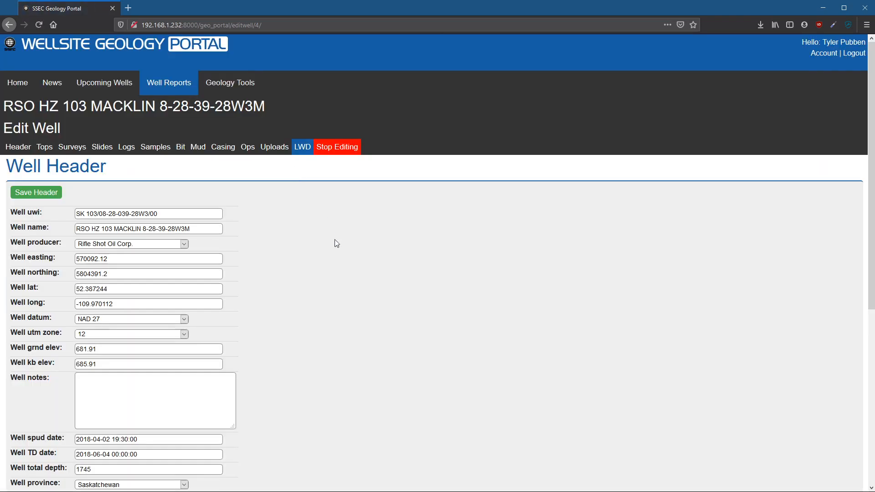
- Clear the well latitude and longitude in the header and save it
{"action": "scroll", "coordinate": [336, 244], "scroll_direction": "down", "scroll_amount": 2}
{"action": "left_click_drag", "start_coordinate": [120, 257], "coordinate": [45, 243]}
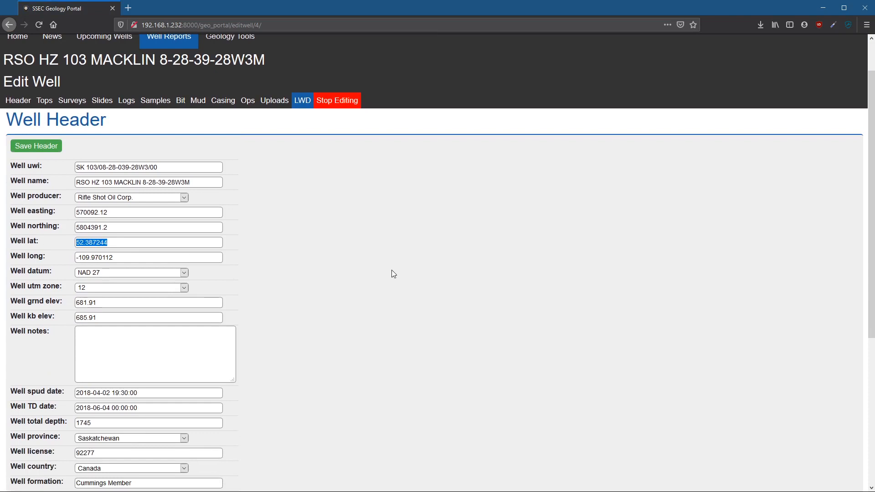
{"action": "key", "text": "BackSpace"}
{"action": "left_click_drag", "start_coordinate": [152, 257], "coordinate": [73, 258]}
{"action": "key", "text": "BackSpace"}
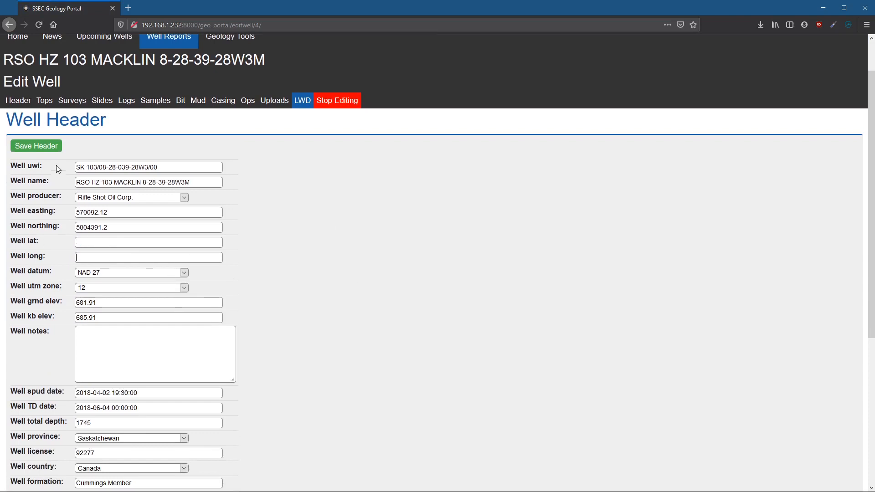
{"action": "left_click", "coordinate": [55, 148]}
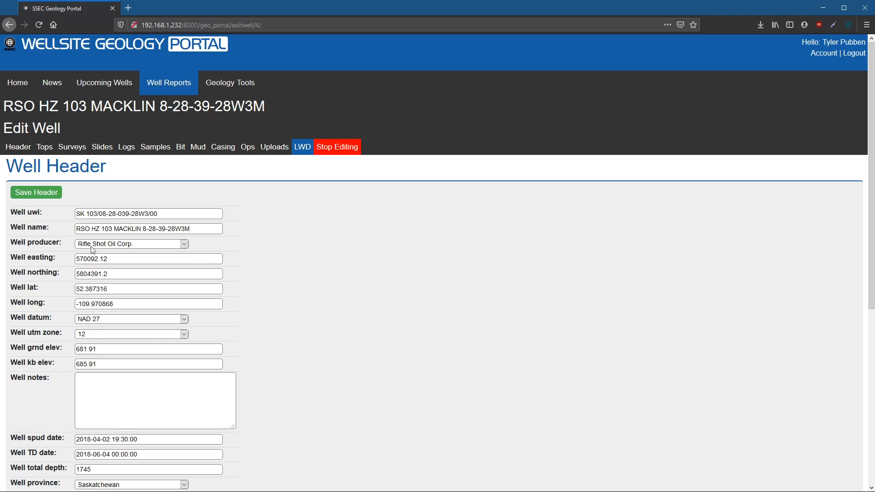
- Examine the easting, northing, latitude and longitude values in the saved header, along with the remaining header fields
{"action": "left_click_drag", "start_coordinate": [115, 259], "coordinate": [56, 259]}
{"action": "left_click_drag", "start_coordinate": [117, 274], "coordinate": [51, 266]}
{"action": "left_click_drag", "start_coordinate": [119, 290], "coordinate": [61, 285]}
{"action": "left_click_drag", "start_coordinate": [114, 304], "coordinate": [64, 299]}
{"action": "left_click_drag", "start_coordinate": [123, 258], "coordinate": [60, 257]}
{"action": "left_click", "coordinate": [247, 273]}
{"action": "left_click_drag", "start_coordinate": [122, 260], "coordinate": [72, 259]}
{"action": "left_click", "coordinate": [278, 314]}
{"action": "scroll", "coordinate": [278, 314], "scroll_direction": "down", "scroll_amount": 6}
{"action": "scroll", "coordinate": [278, 316], "scroll_direction": "up", "scroll_amount": 6}
- Open the well's editable tops and choose McMurray as the formation for a new top
{"action": "left_click", "coordinate": [45, 146]}
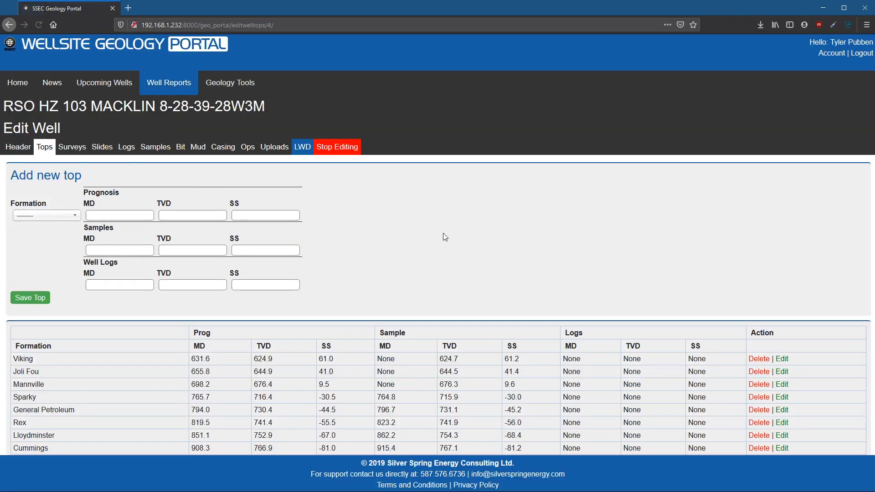
{"action": "left_click", "coordinate": [76, 219]}
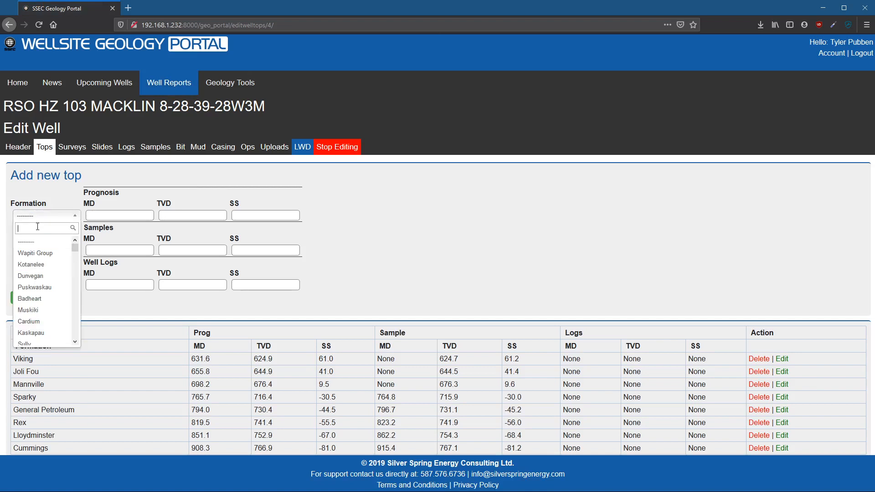
{"action": "type", "text": "mc"}
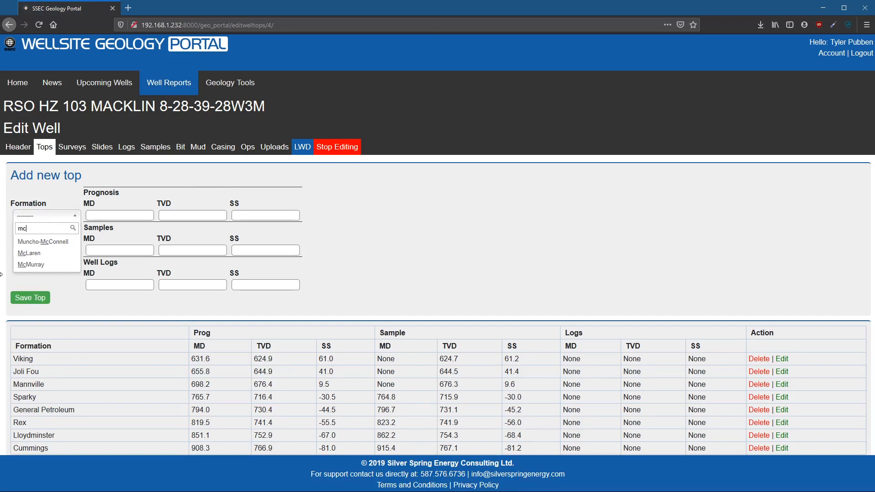
{"action": "left_click", "coordinate": [34, 264]}
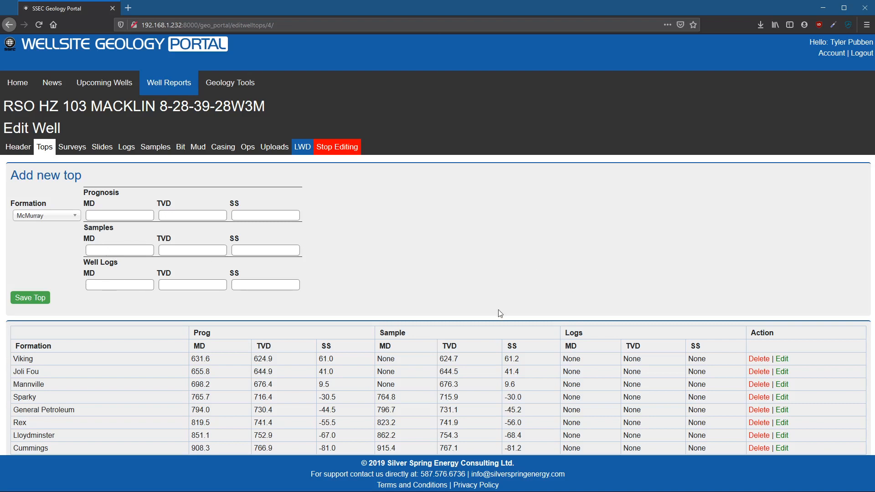
- Edit the existing Viking top, setting its Well Logs TVD to 625, and save it
{"action": "left_click", "coordinate": [87, 361]}
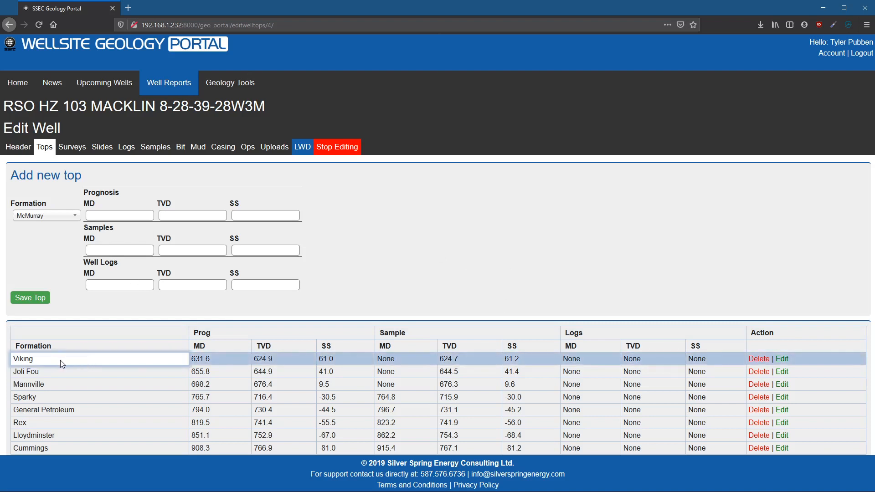
{"action": "left_click", "coordinate": [242, 360]}
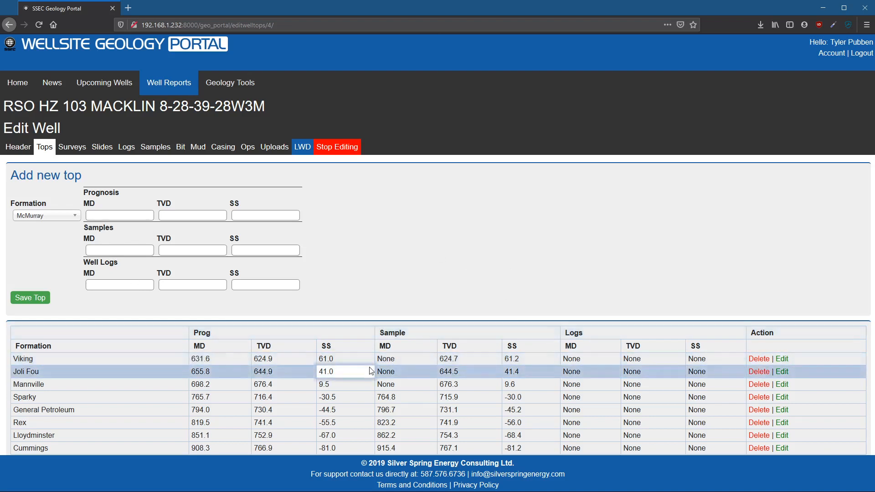
{"action": "left_click", "coordinate": [781, 358]}
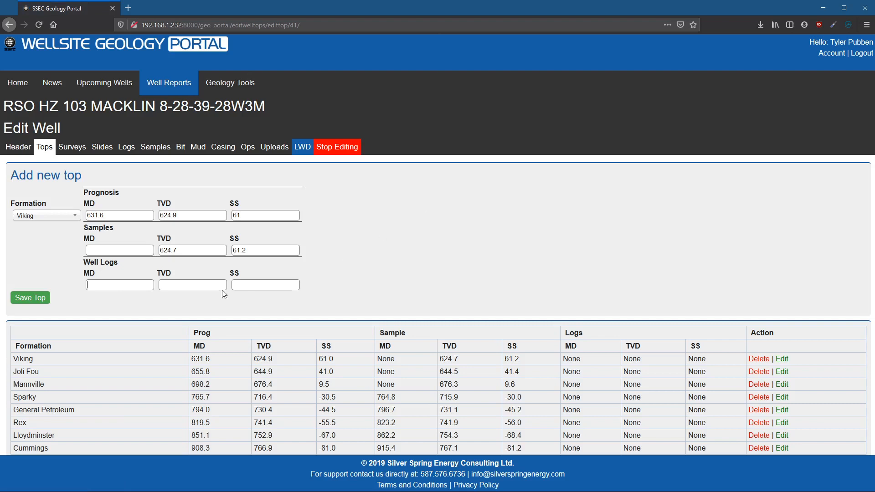
{"action": "left_click", "coordinate": [209, 289]}
{"action": "type", "text": "625"}
{"action": "left_click", "coordinate": [20, 297]}
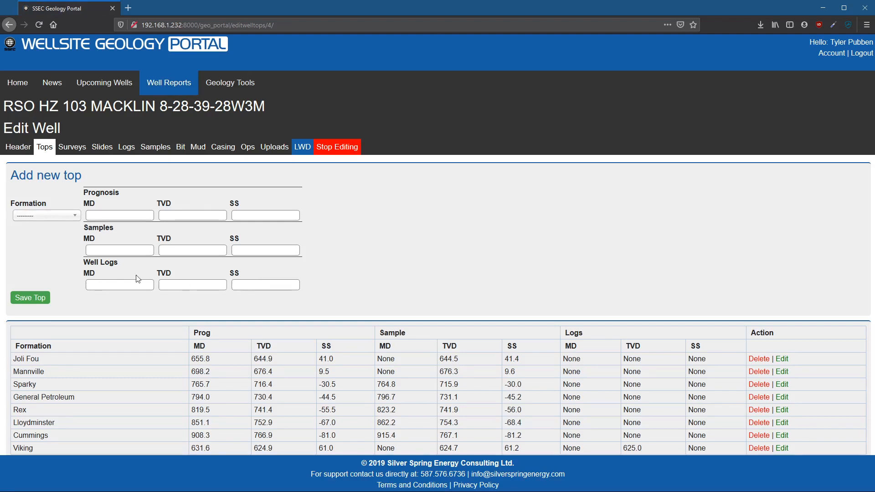
{"action": "left_click", "coordinate": [123, 284]}
- Open the well's editable surveys, expand the As Drilled set and examine its entries, including the MD 155.0 and 171.24 rows
{"action": "left_click", "coordinate": [63, 153]}
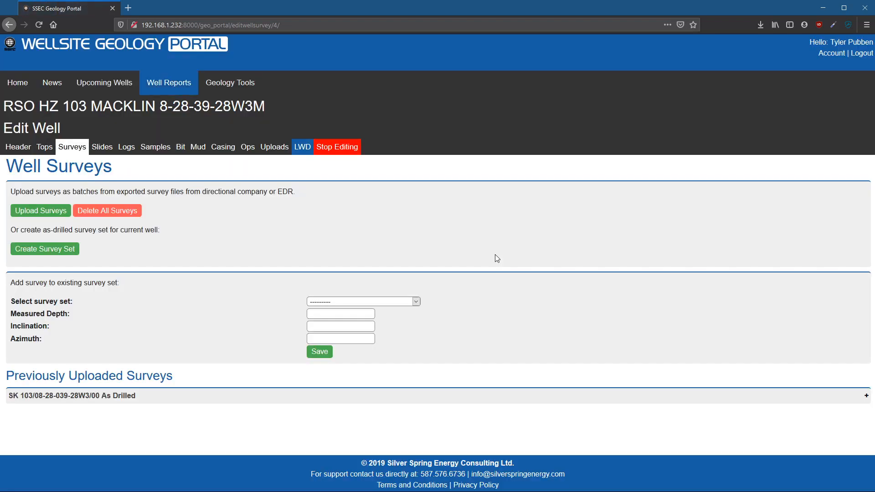
{"action": "left_click", "coordinate": [383, 395]}
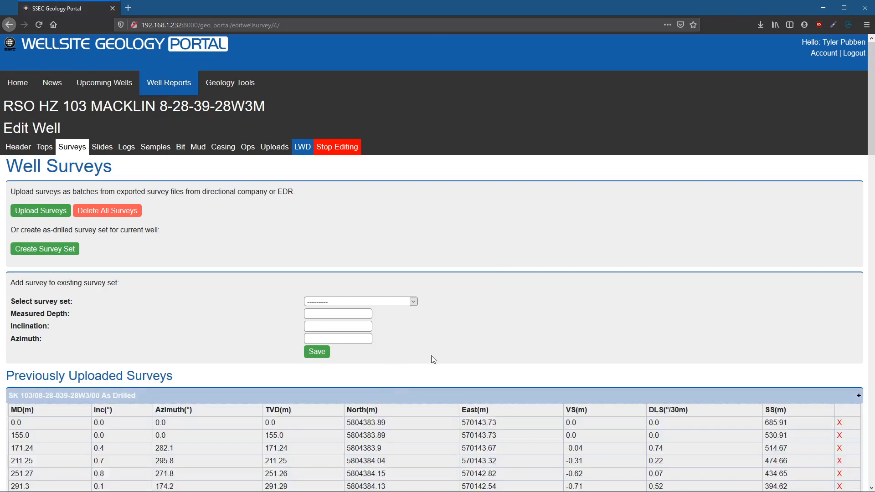
{"action": "scroll", "coordinate": [397, 392], "scroll_direction": "down", "scroll_amount": 5}
{"action": "scroll", "coordinate": [398, 389], "scroll_direction": "down", "scroll_amount": 10}
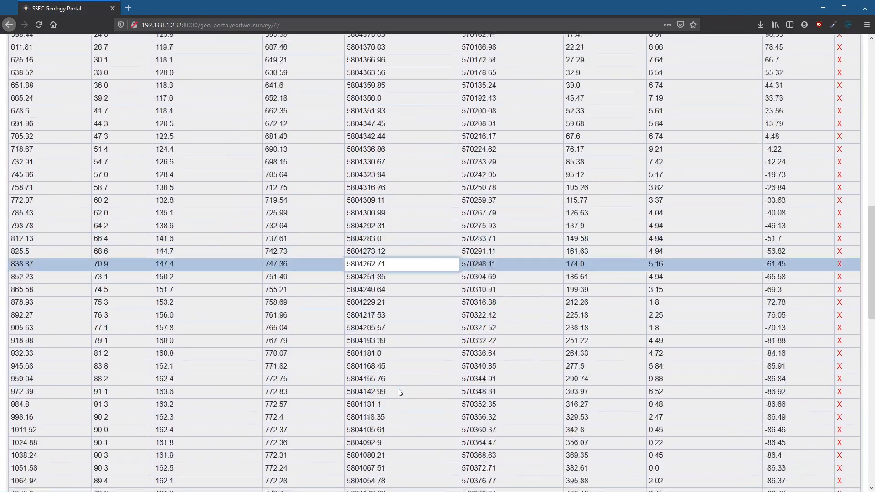
{"action": "scroll", "coordinate": [398, 389], "scroll_direction": "down", "scroll_amount": 12}
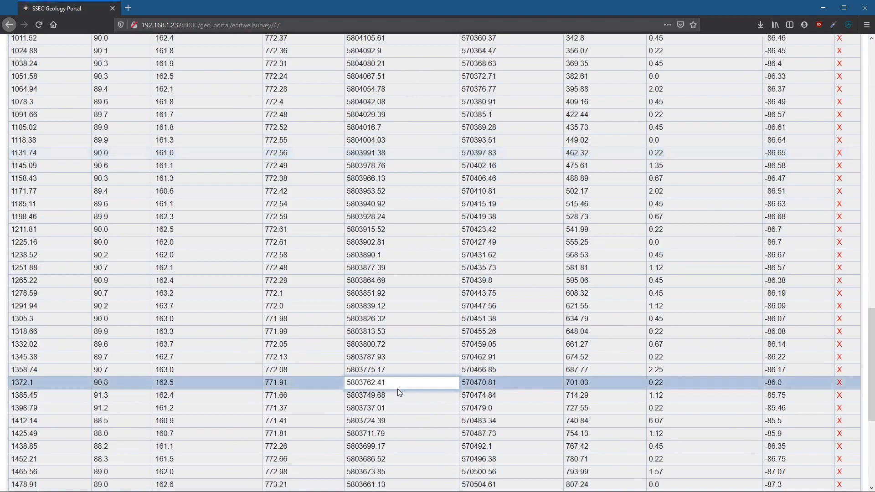
{"action": "scroll", "coordinate": [398, 392], "scroll_direction": "up", "scroll_amount": 20}
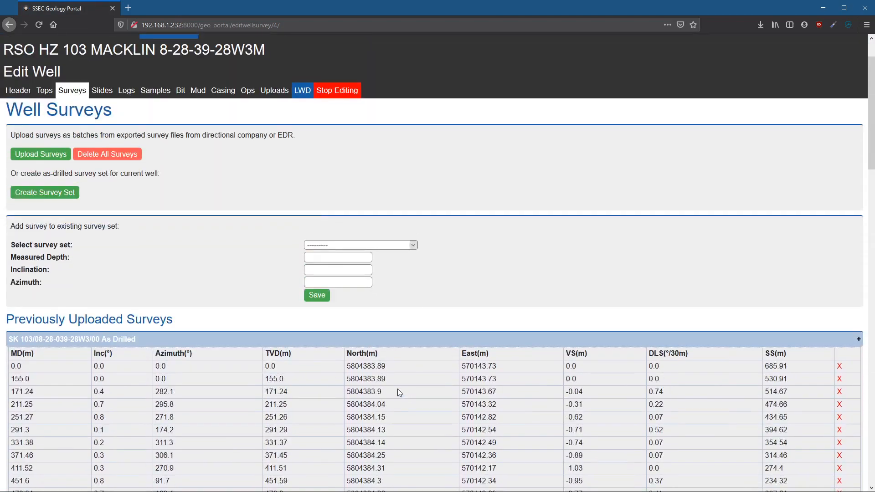
{"action": "scroll", "coordinate": [397, 389], "scroll_direction": "down", "scroll_amount": 2}
{"action": "left_click", "coordinate": [19, 387]}
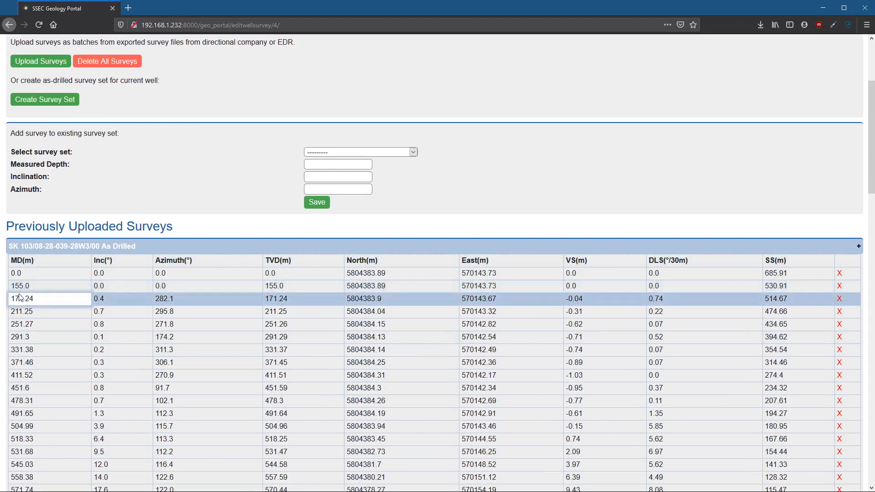
{"action": "left_click", "coordinate": [14, 286]}
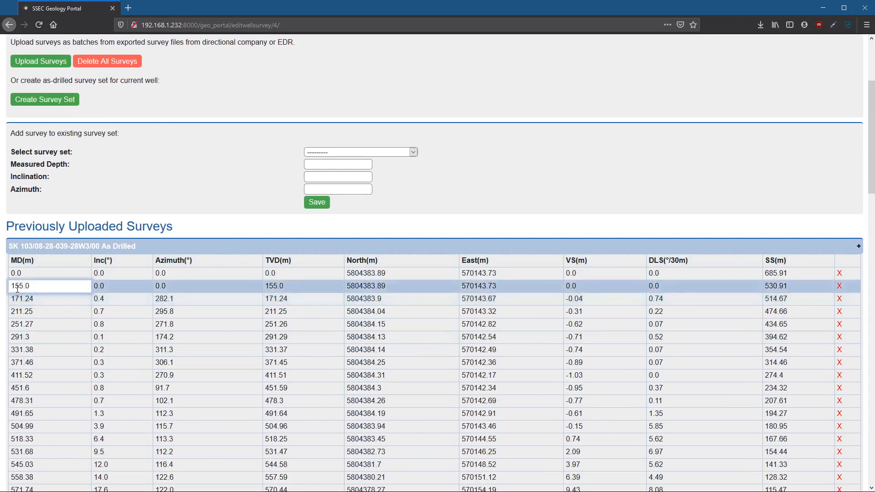
{"action": "left_click_drag", "start_coordinate": [12, 287], "coordinate": [32, 287]}
{"action": "left_click", "coordinate": [28, 298]}
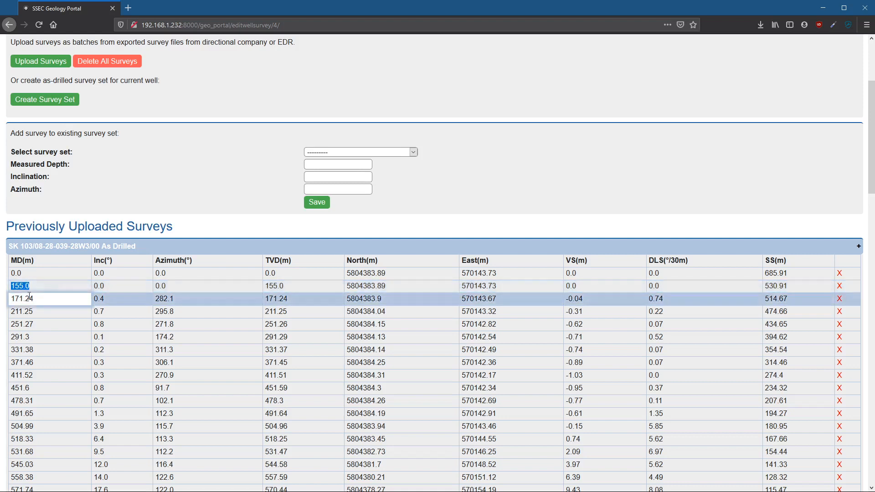
{"action": "left_click", "coordinate": [31, 292]}
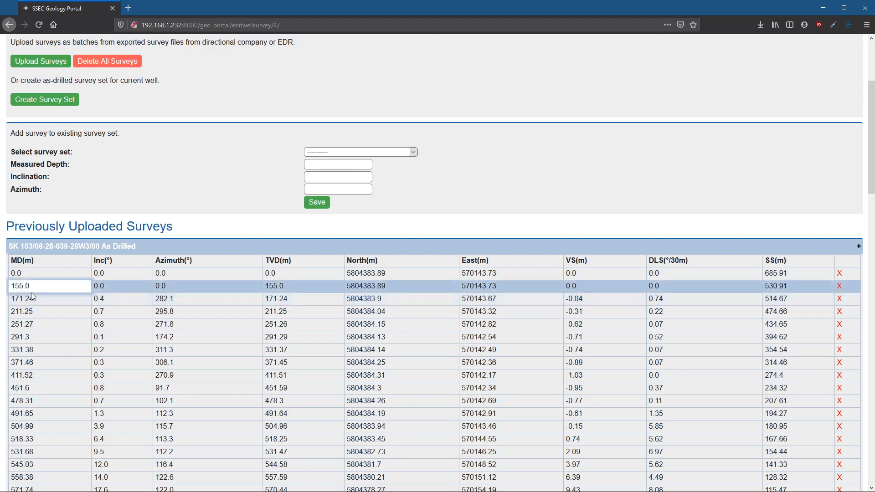
- Add a survey to the SK 103/08-28-039-28W3/00 As Drilled set with measured depth 160, inclination 0.2 and azimuth 280
{"action": "left_click", "coordinate": [328, 154]}
{"action": "left_click", "coordinate": [328, 175]}
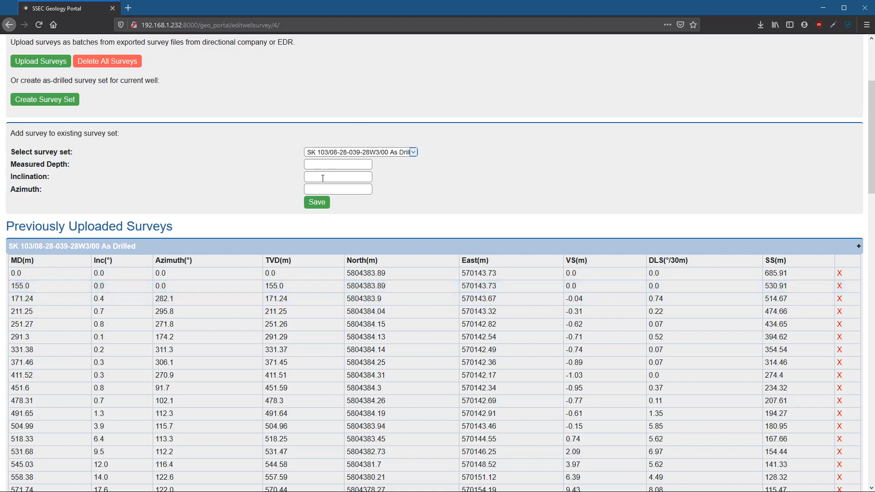
{"action": "left_click", "coordinate": [325, 166]}
{"action": "left_click", "coordinate": [321, 203]}
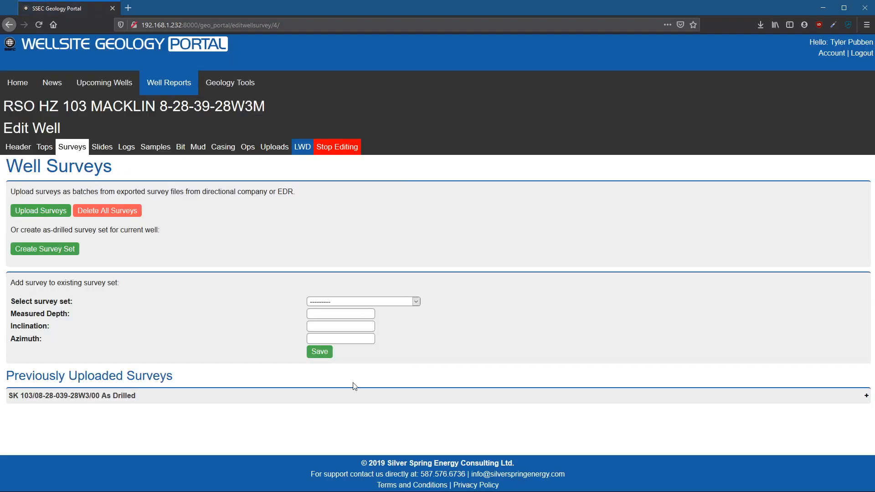
- Delete the survey at measured depth 160.0 from the As Drilled set and check the remaining surveys
{"action": "left_click", "coordinate": [351, 397]}
{"action": "scroll", "coordinate": [146, 260], "scroll_direction": "down", "scroll_amount": 4}
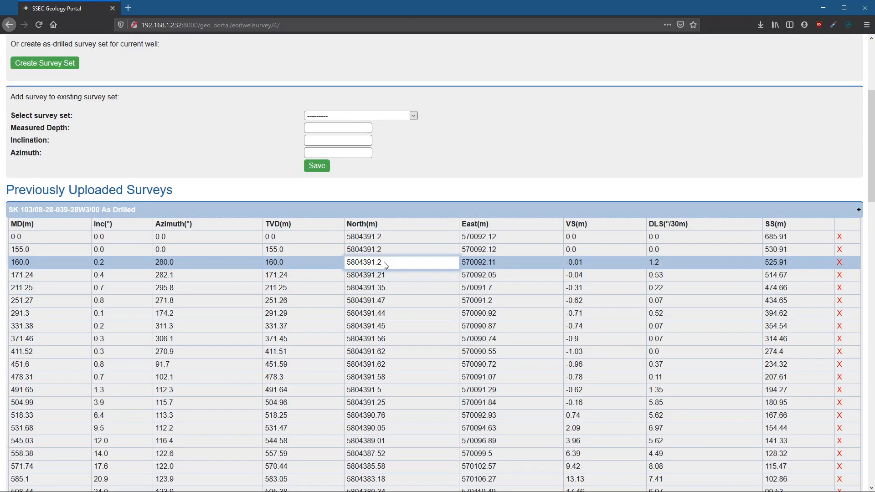
{"action": "left_click", "coordinate": [839, 265]}
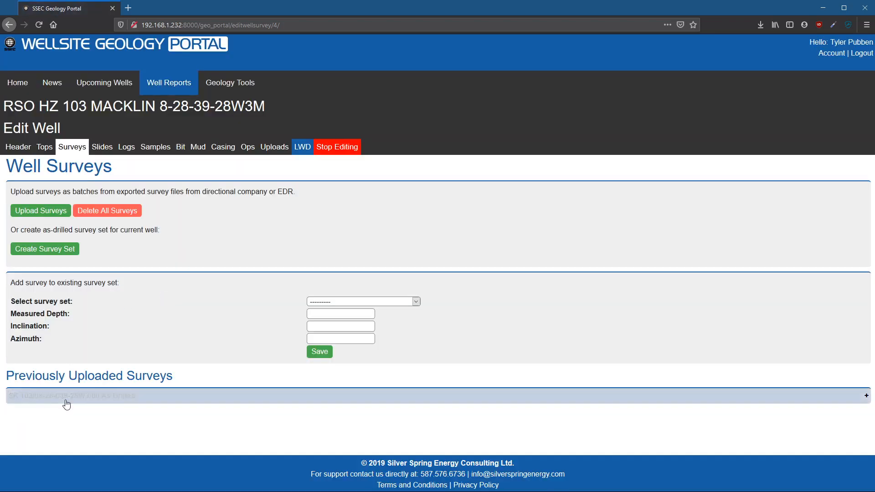
{"action": "scroll", "coordinate": [86, 422], "scroll_direction": "down", "scroll_amount": 3}
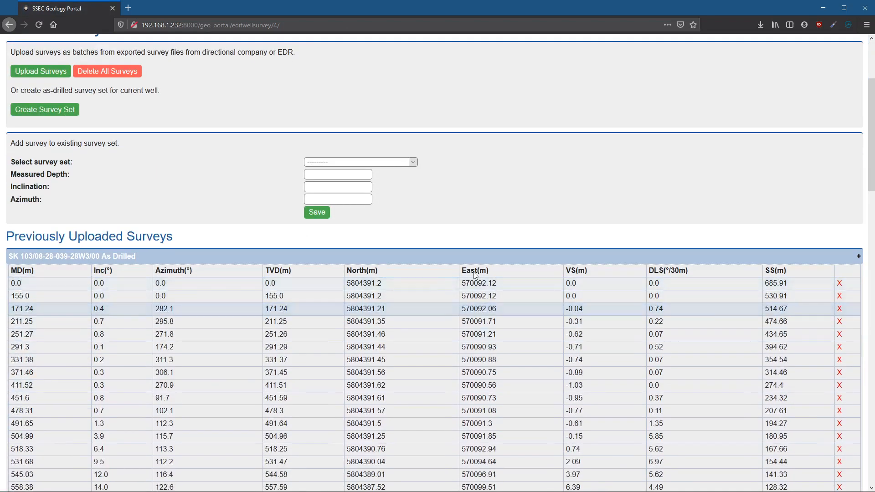
- Upload the TXT survey file exported from the directional company to the well's surveys
{"action": "scroll", "coordinate": [204, 176], "scroll_direction": "up", "scroll_amount": 2}
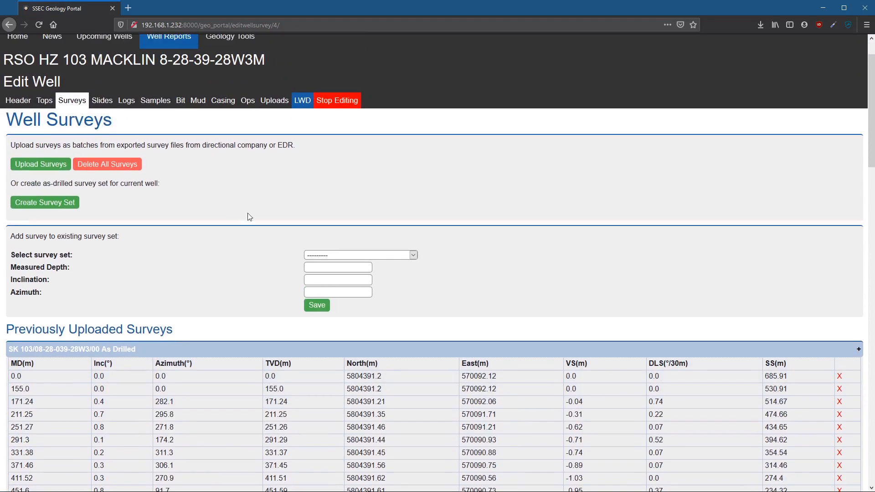
{"action": "left_click", "coordinate": [41, 164]}
{"action": "left_click", "coordinate": [24, 145]}
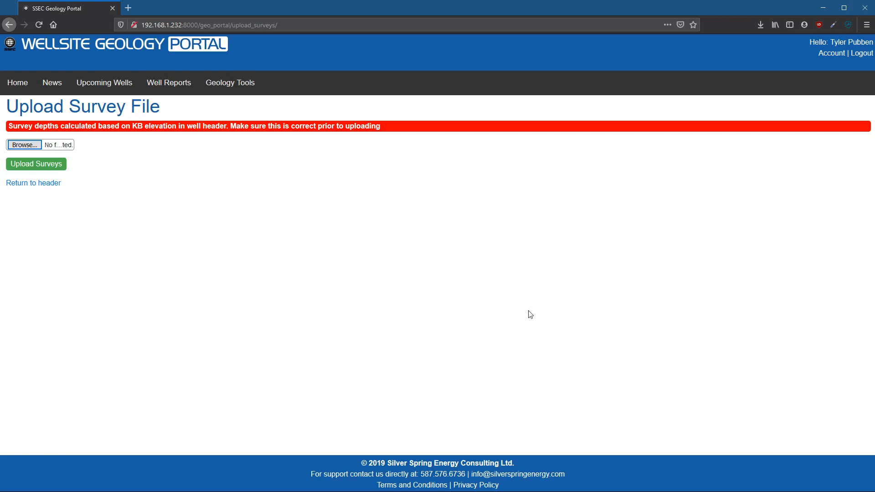
{"action": "left_click", "coordinate": [531, 323]}
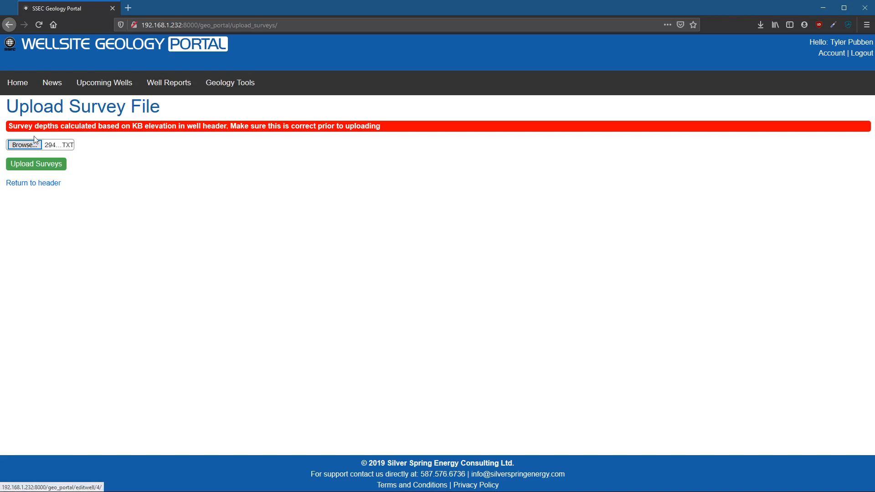
{"action": "left_click", "coordinate": [37, 164]}
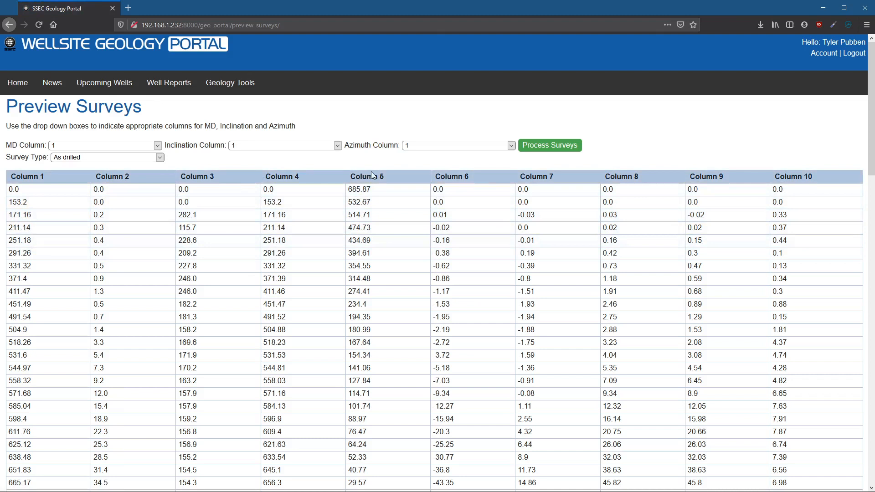
- Assign inclination to column 2 and azimuth to column 3, set the survey type to Final, and process the surveys
{"action": "left_click", "coordinate": [318, 145]}
{"action": "left_click", "coordinate": [302, 165]}
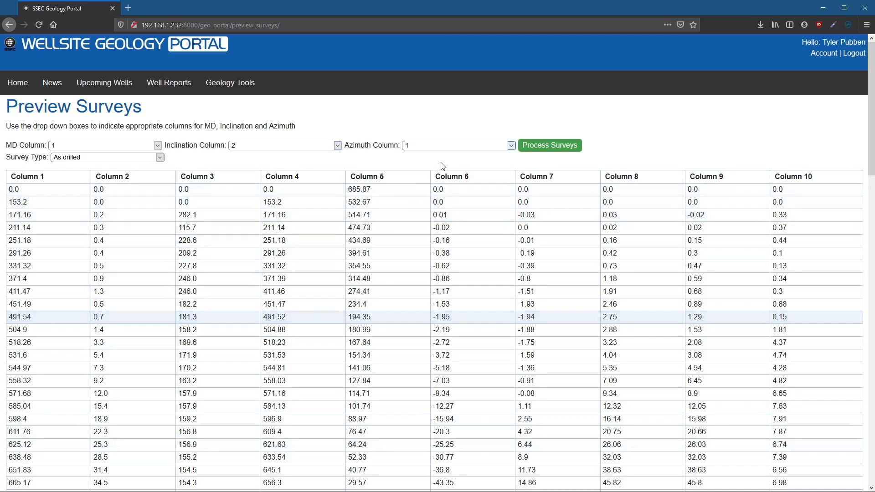
{"action": "left_click", "coordinate": [440, 145]}
{"action": "left_click", "coordinate": [438, 181]}
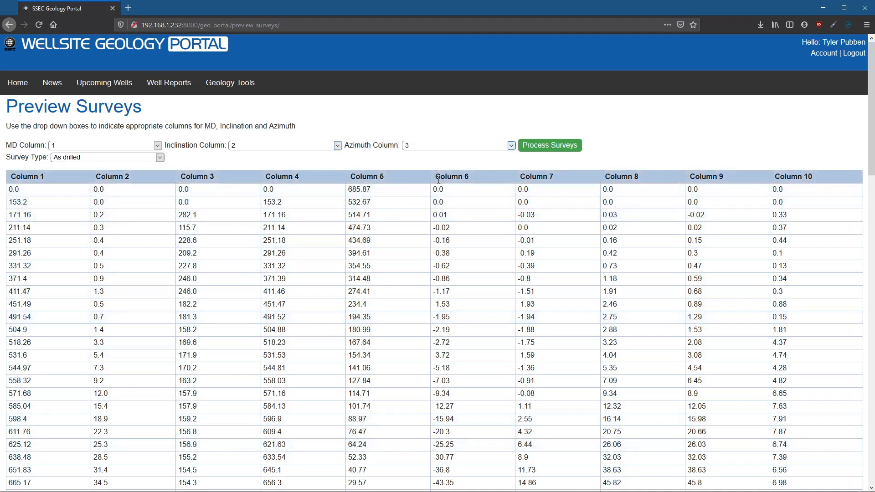
{"action": "left_click", "coordinate": [64, 163]}
{"action": "left_click", "coordinate": [84, 195]}
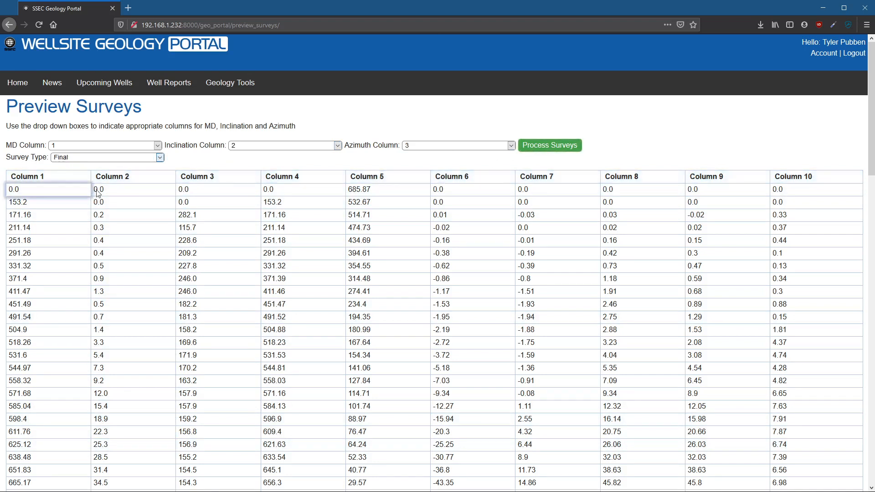
{"action": "left_click", "coordinate": [537, 145]}
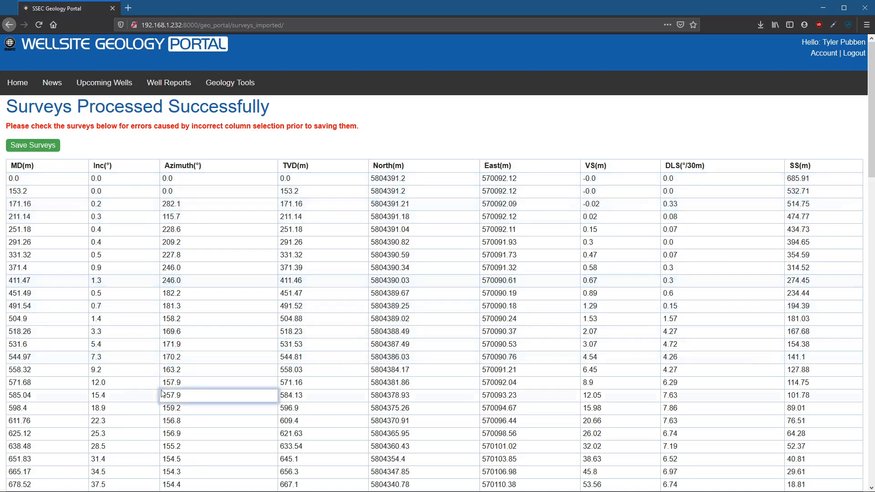
- Check the processed surveys for column selection errors and save them to the well
{"action": "scroll", "coordinate": [161, 389], "scroll_direction": "down", "scroll_amount": 7}
{"action": "scroll", "coordinate": [161, 389], "scroll_direction": "down", "scroll_amount": 14}
{"action": "scroll", "coordinate": [162, 387], "scroll_direction": "up", "scroll_amount": 18}
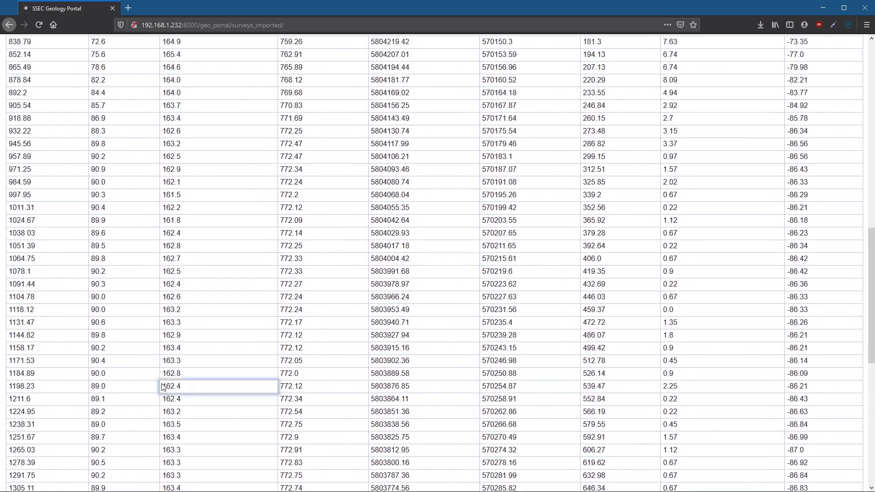
{"action": "scroll", "coordinate": [162, 384], "scroll_direction": "up", "scroll_amount": 5}
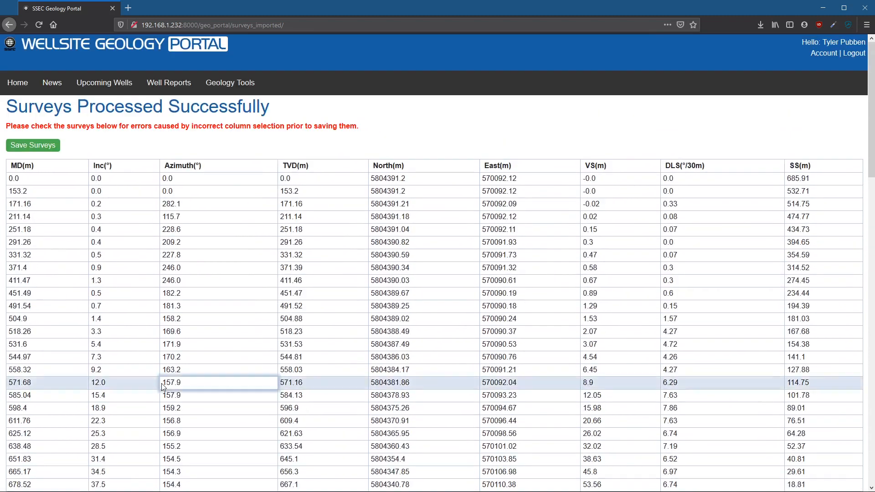
{"action": "left_click", "coordinate": [36, 145]}
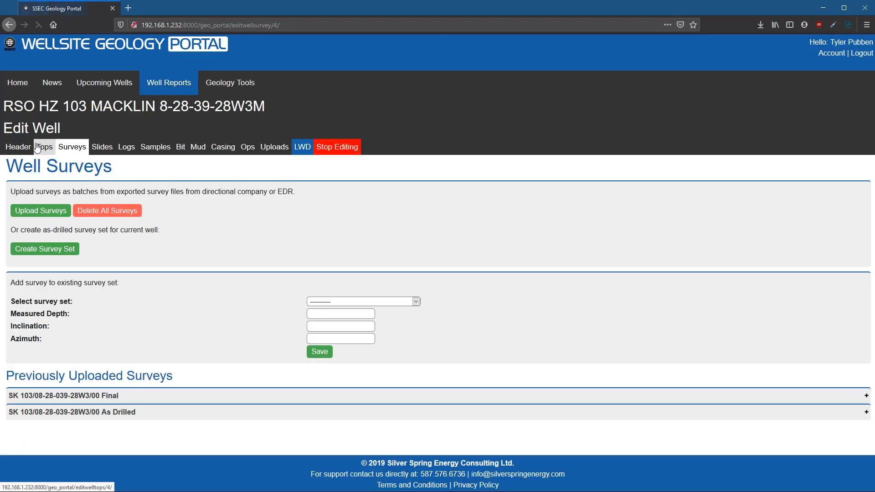
- Expand the SK 103/08-28-039-28W3/00 Final survey set, examine its entries and collapse it again
{"action": "left_click", "coordinate": [95, 404]}
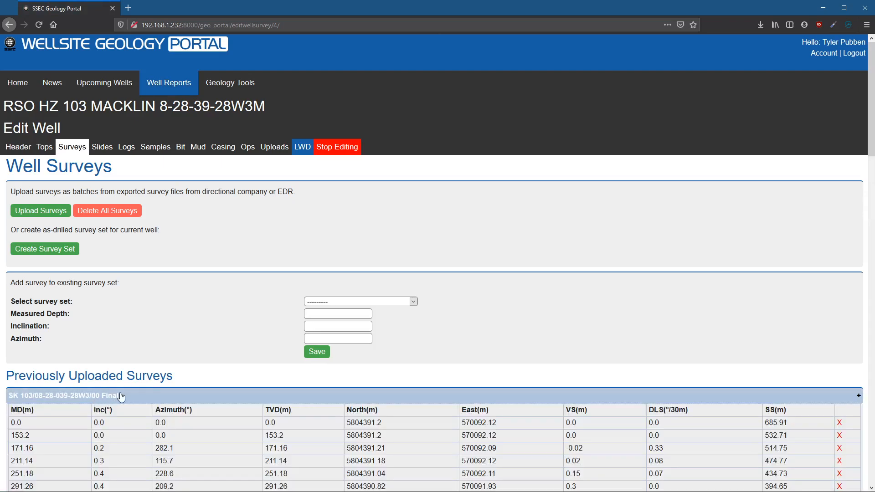
{"action": "scroll", "coordinate": [163, 440], "scroll_direction": "down", "scroll_amount": 7}
{"action": "scroll", "coordinate": [163, 440], "scroll_direction": "up", "scroll_amount": 7}
{"action": "scroll", "coordinate": [127, 344], "scroll_direction": "down", "scroll_amount": 4}
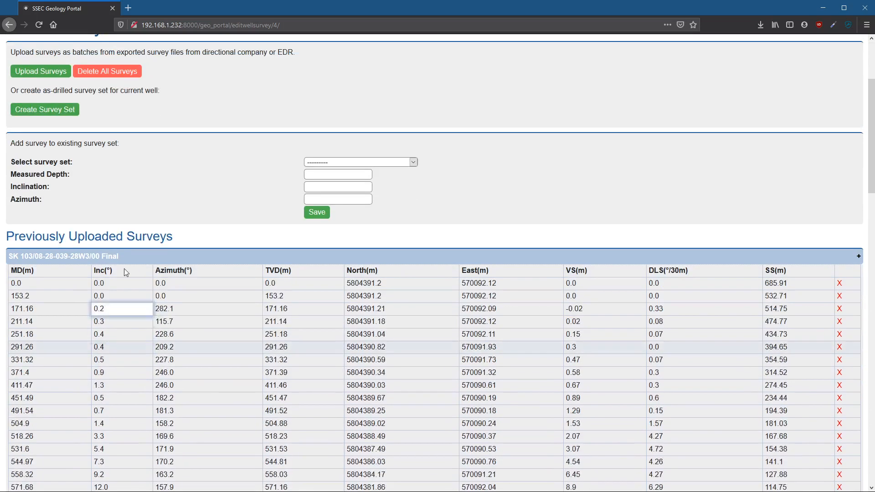
{"action": "left_click", "coordinate": [121, 255]}
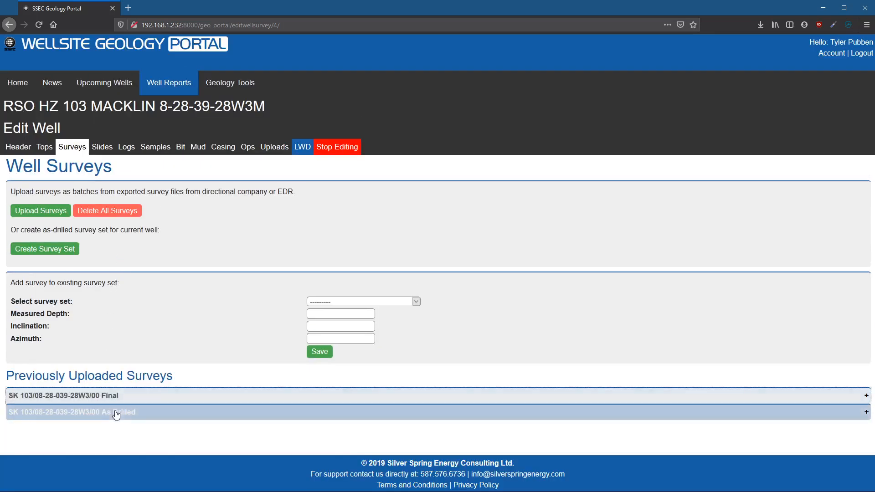
- Add a slide with start depth 1000, end depth 1050 and direction 10R to the well, and delete that slide
{"action": "left_click", "coordinate": [102, 147]}
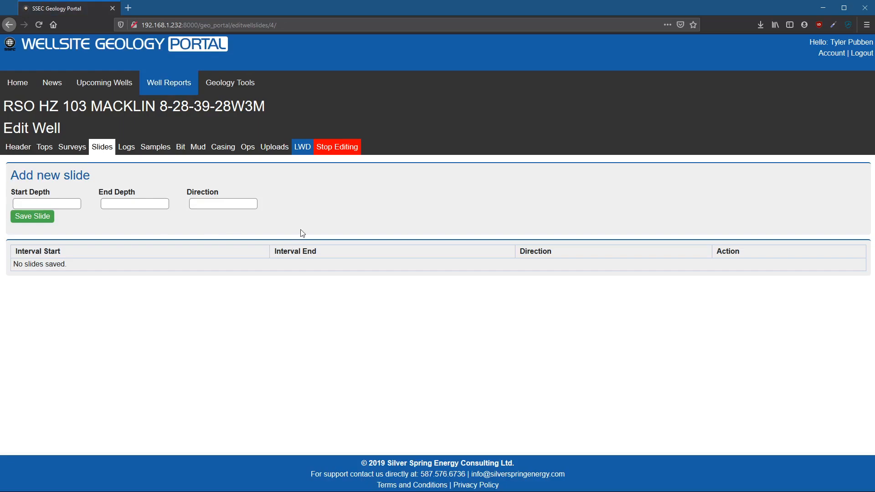
{"action": "type", "text": "100"}
{"action": "type", "text": "1050"}
{"action": "type", "text": "10R"}
{"action": "left_click", "coordinate": [44, 220]}
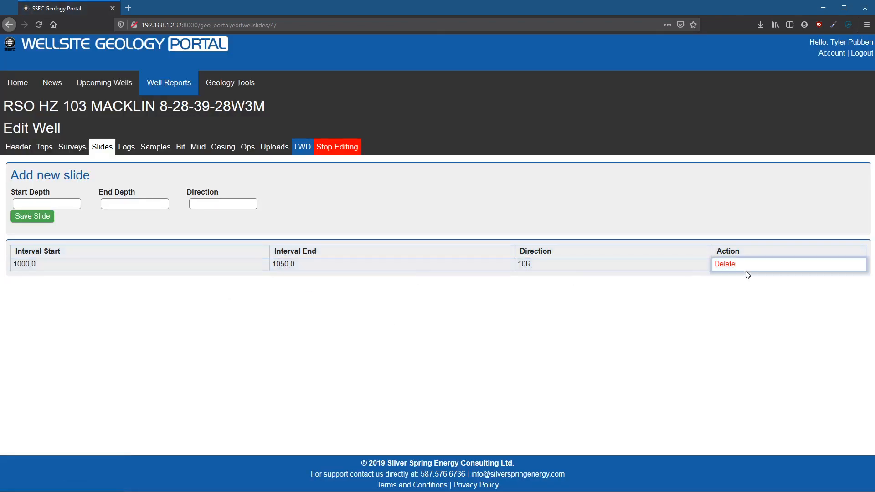
{"action": "left_click", "coordinate": [724, 264]}
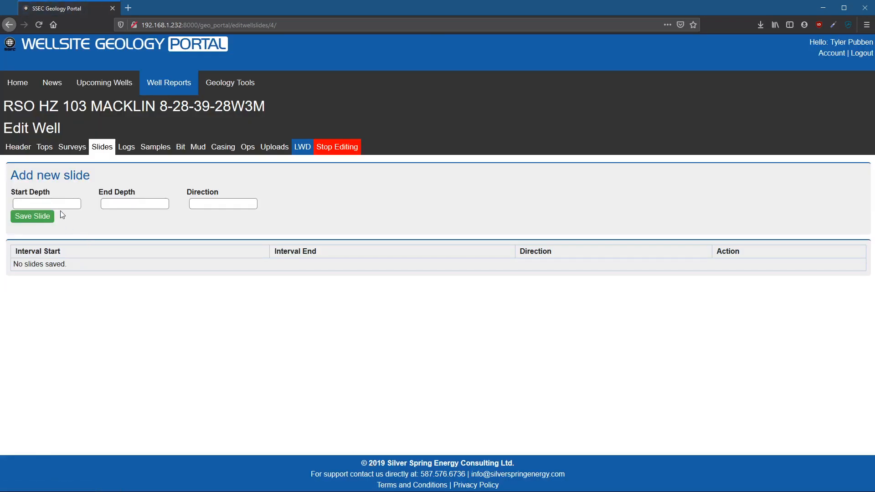
- Open the well's editable logs and review the previously uploaded log types and the log file upload option
{"action": "left_click", "coordinate": [126, 147]}
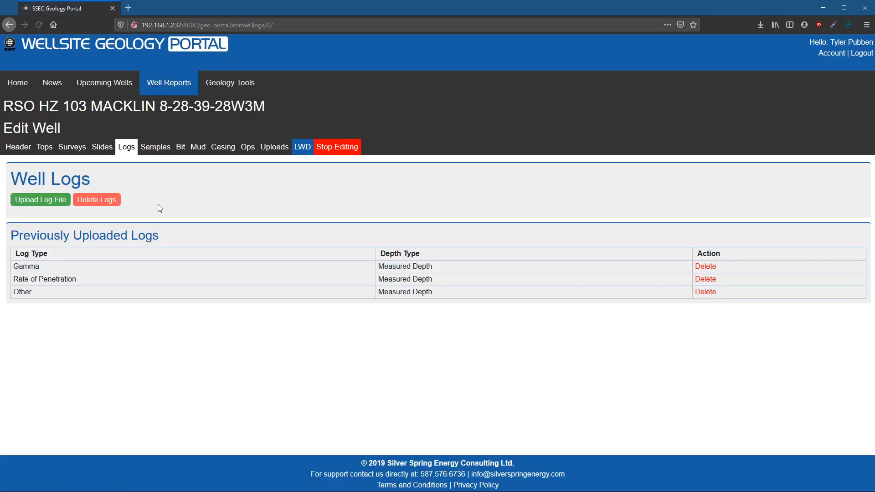
{"action": "left_click", "coordinate": [50, 204]}
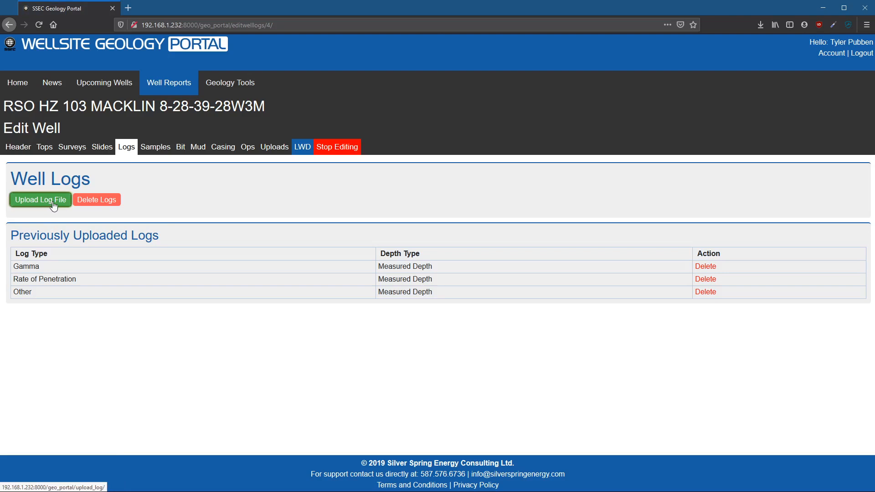
- Open the well's editable samples and examine the description of the 720 to 740 interval
{"action": "left_click", "coordinate": [159, 156]}
{"action": "scroll", "coordinate": [341, 283], "scroll_direction": "down", "scroll_amount": 7}
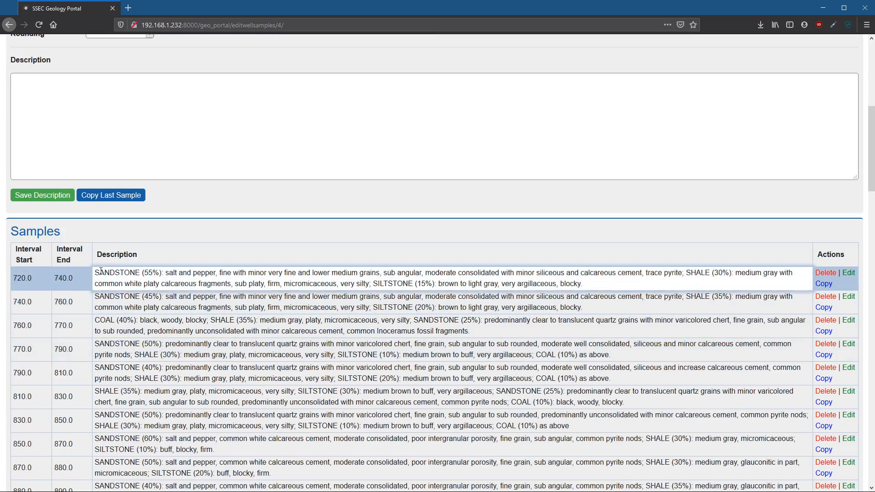
{"action": "left_click_drag", "start_coordinate": [96, 270], "coordinate": [644, 290]}
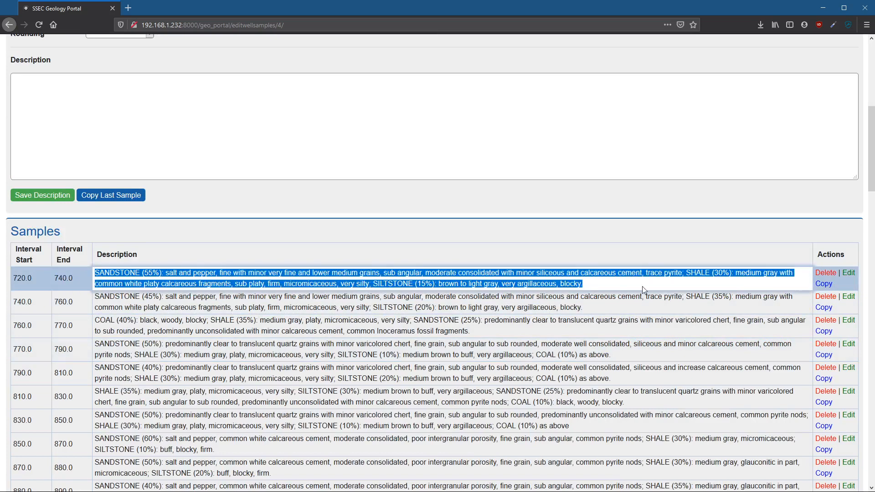
{"action": "left_click", "coordinate": [644, 286]}
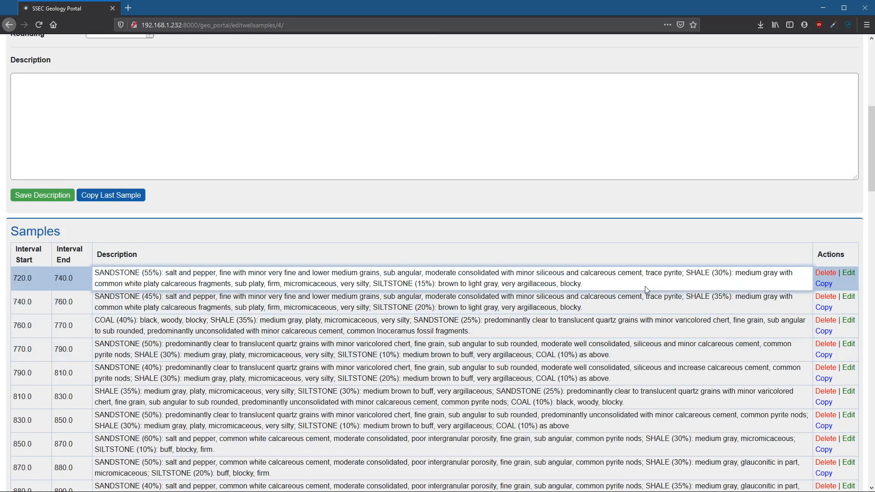
{"action": "scroll", "coordinate": [294, 248], "scroll_direction": "up", "scroll_amount": 2}
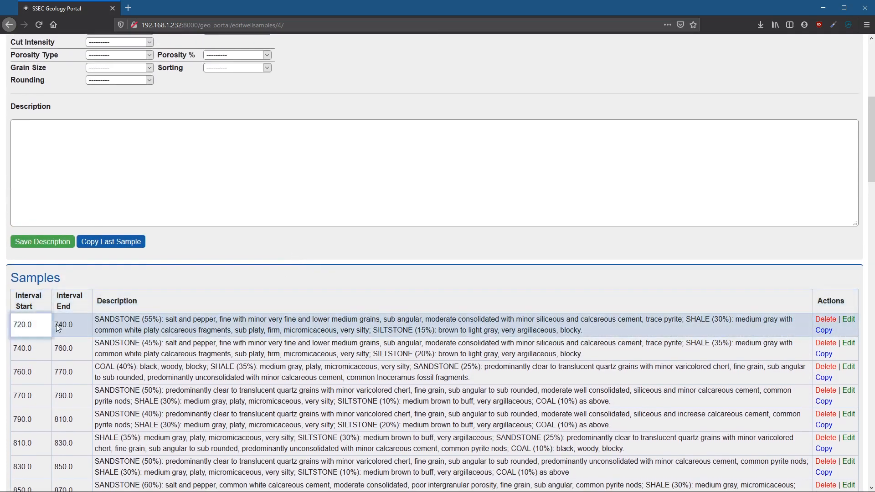
- Begin a new sample description from 700 to 720 with Sandstone at 100% as the primary lithology
{"action": "left_click", "coordinate": [111, 190]}
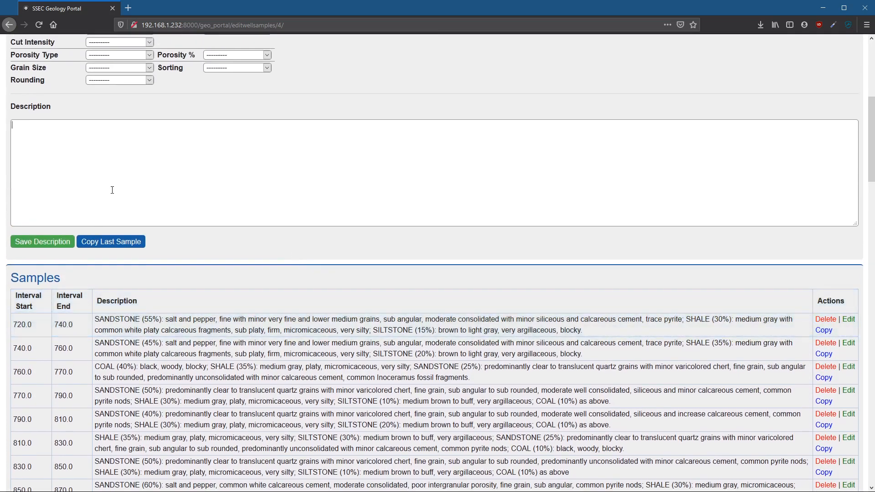
{"action": "scroll", "coordinate": [111, 190], "scroll_direction": "up", "scroll_amount": 3}
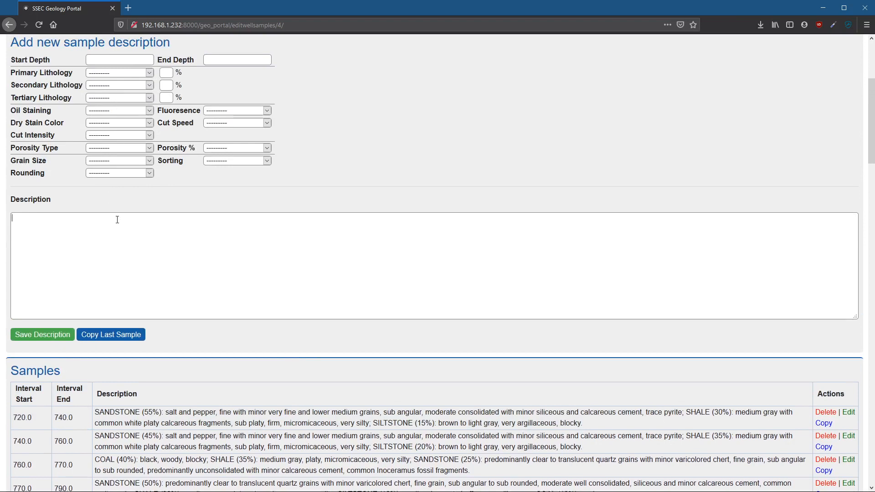
{"action": "left_click", "coordinate": [117, 59]}
{"action": "type", "text": "7200"}
{"action": "key", "text": "Tab"}
{"action": "key", "text": "s"}
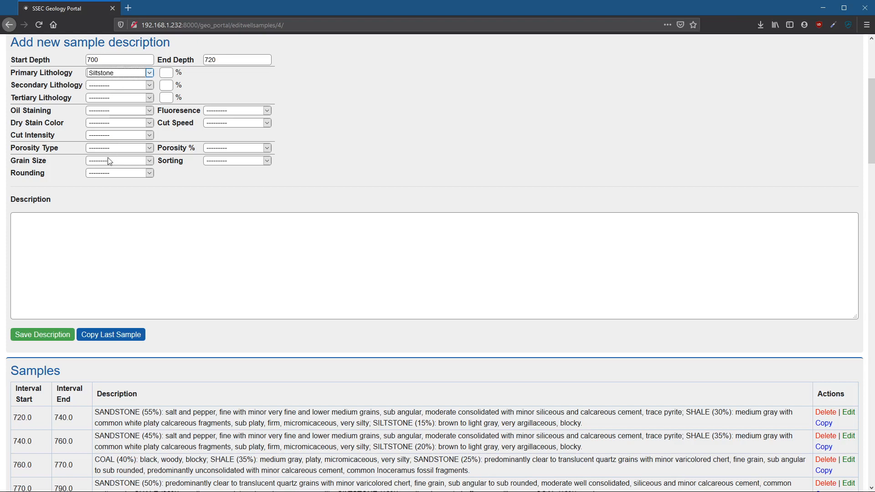
{"action": "key", "text": "s"}
{"action": "left_click", "coordinate": [168, 75]}
- Set the sample's oil staining to Questionable, fluorescence to Yellow, dry stain color to Light Brown, cut speed to Immediate and cut intensity to Medium
{"action": "left_click", "coordinate": [115, 110]}
{"action": "left_click", "coordinate": [105, 150]}
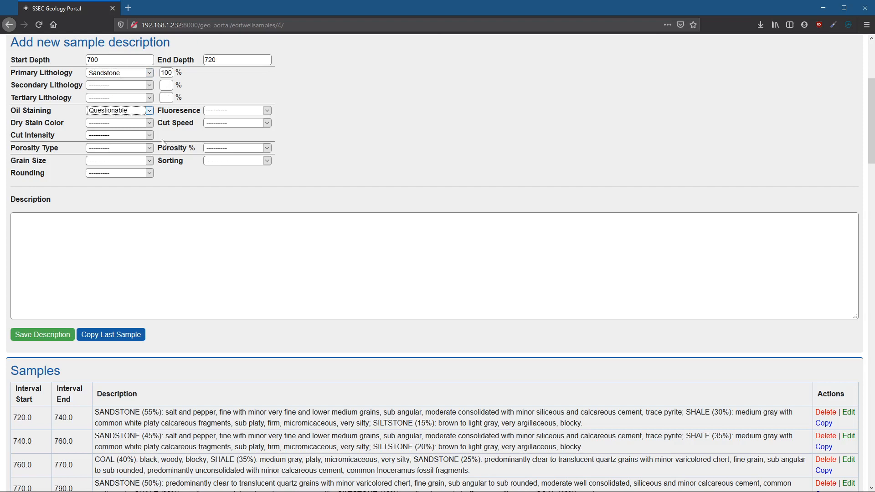
{"action": "left_click", "coordinate": [237, 113]}
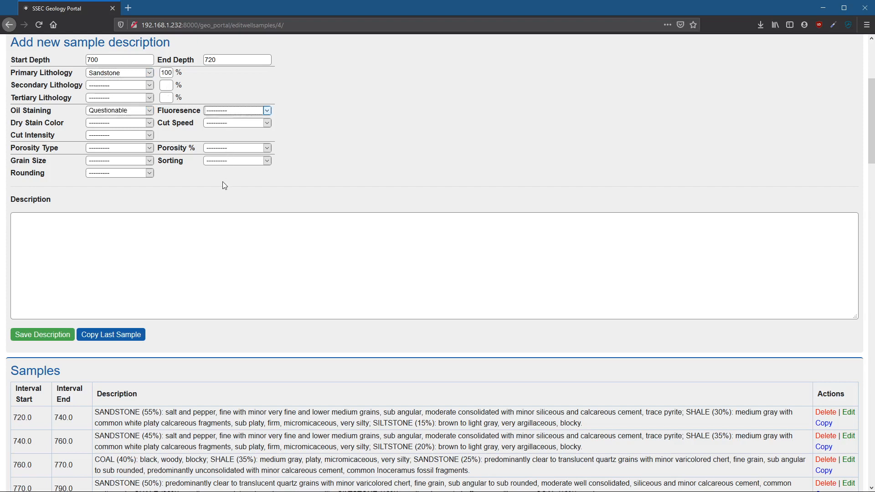
{"action": "key", "text": "y"}
{"action": "key", "text": "Tab"}
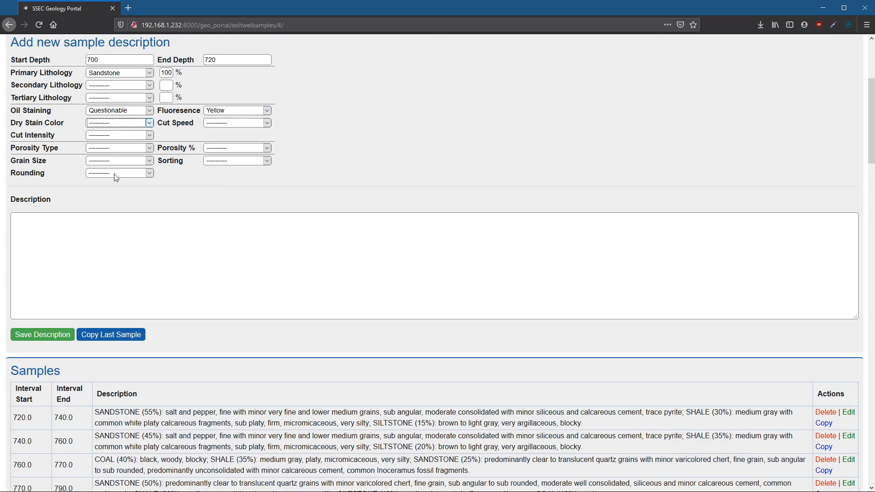
{"action": "key", "text": "l"}
{"action": "key", "text": "Tab"}
{"action": "key", "text": "i"}
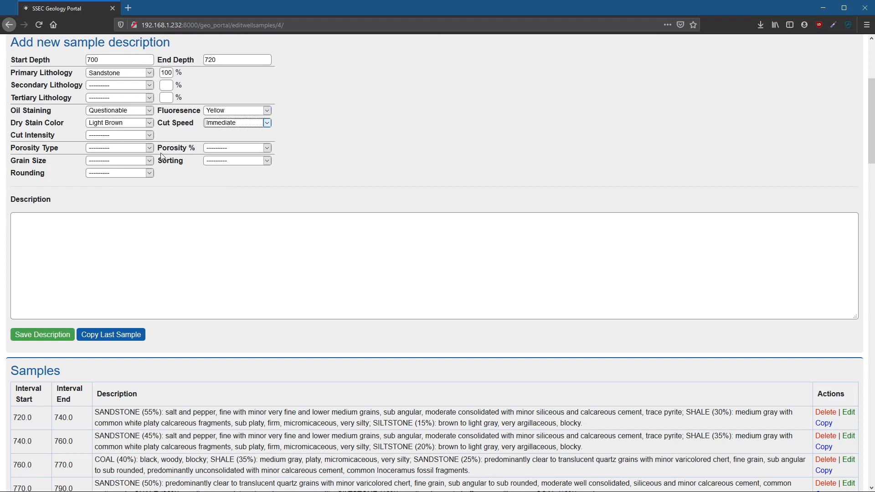
{"action": "key", "text": "Tab"}
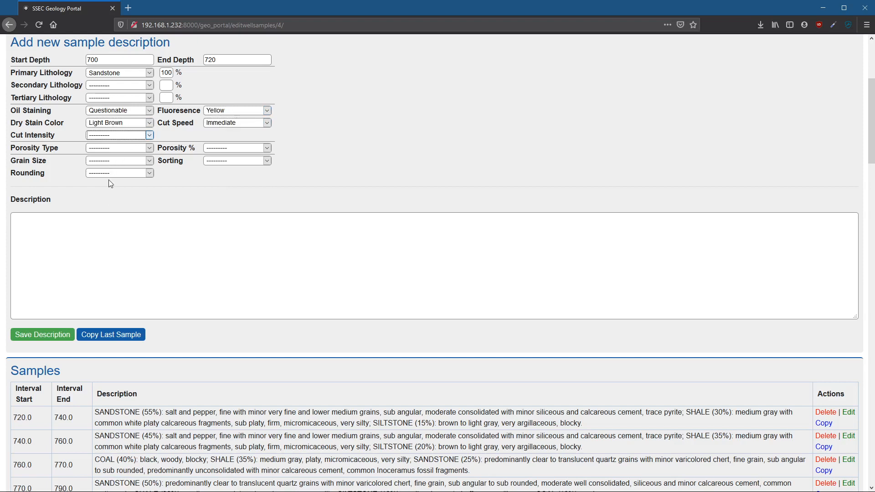
{"action": "key", "text": "m"}
{"action": "key", "text": "Tab"}
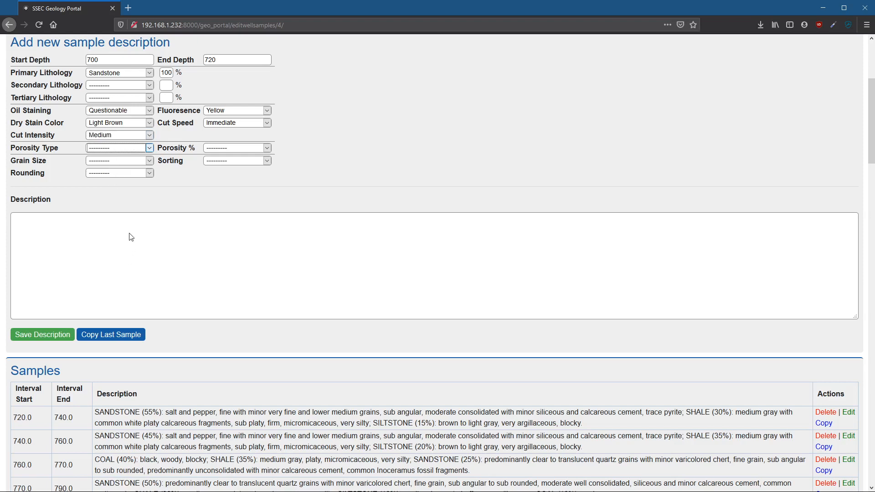
- Set the sample's porosity type to Intergranular, porosity to Very Good, grain size to Fine, sorting to Well and rounding to Sub-Rounded
{"action": "left_click", "coordinate": [118, 260]}
{"action": "left_click", "coordinate": [226, 150]}
{"action": "left_click", "coordinate": [227, 200]}
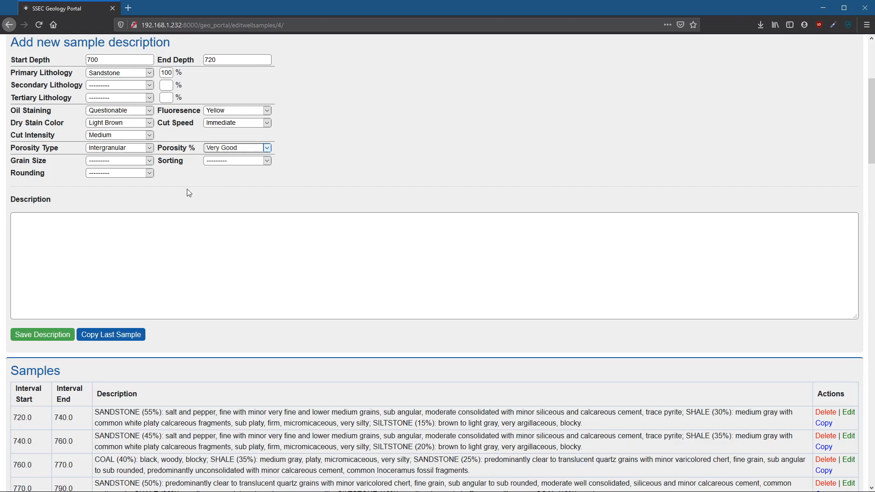
{"action": "left_click", "coordinate": [101, 164]}
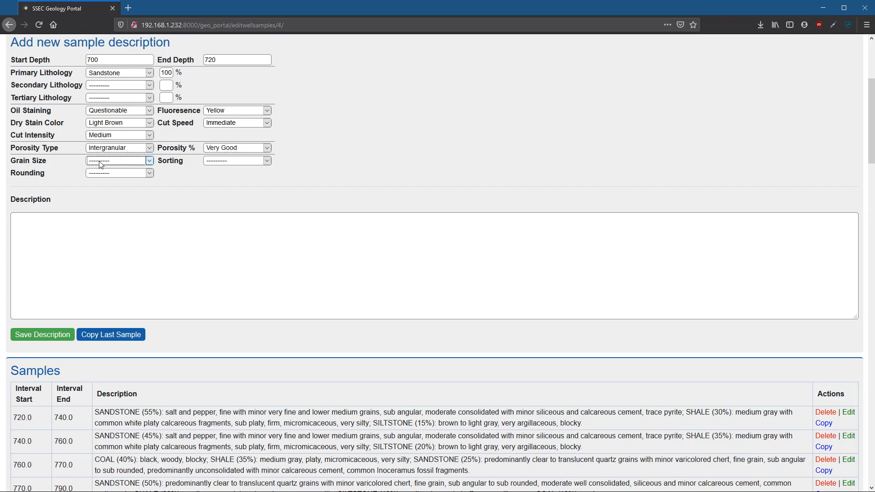
{"action": "left_click", "coordinate": [103, 201]}
{"action": "left_click", "coordinate": [235, 163]}
{"action": "key", "text": "m"}
{"action": "key", "text": "Tab"}
{"action": "key", "text": "s"}
- Enter "Sample description goes here!" as the sample's description and save it
{"action": "left_click", "coordinate": [92, 233]}
{"action": "type", "text": "Sample description goes here!"}
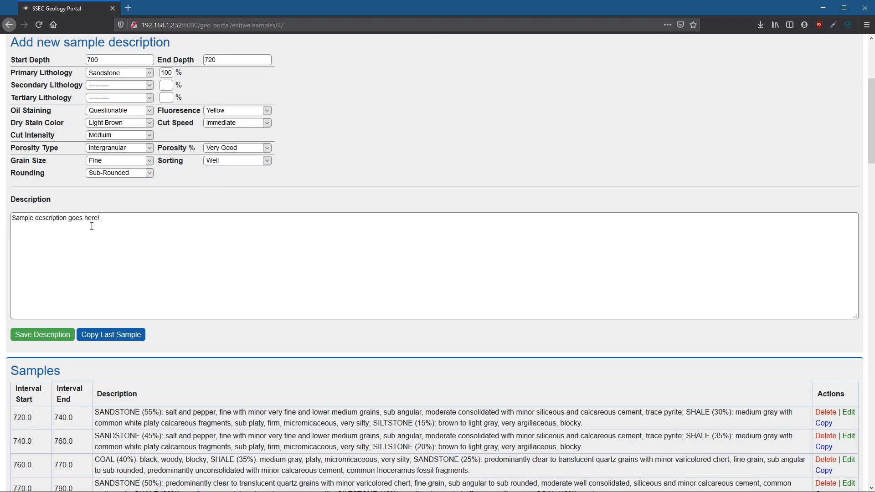
{"action": "left_click", "coordinate": [58, 338]}
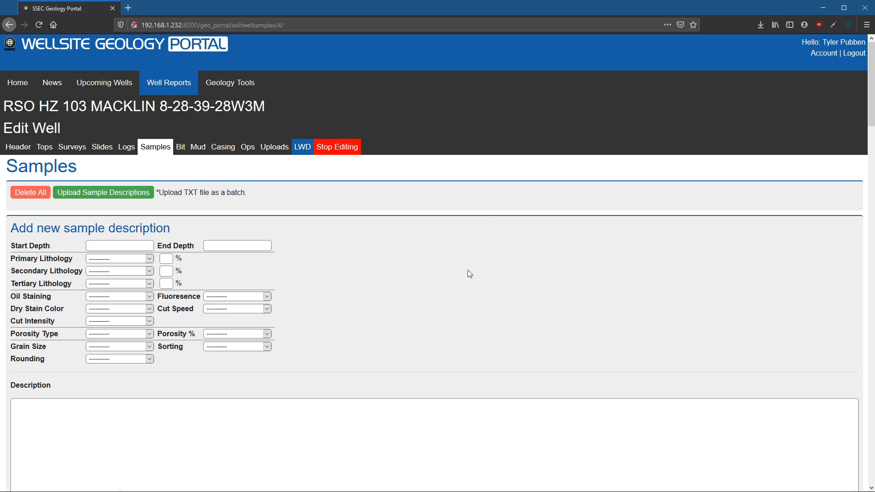
- Edit the saved 700 to 720 sample, set its end depth to 715 and save the change
{"action": "scroll", "coordinate": [466, 271], "scroll_direction": "down", "scroll_amount": 9}
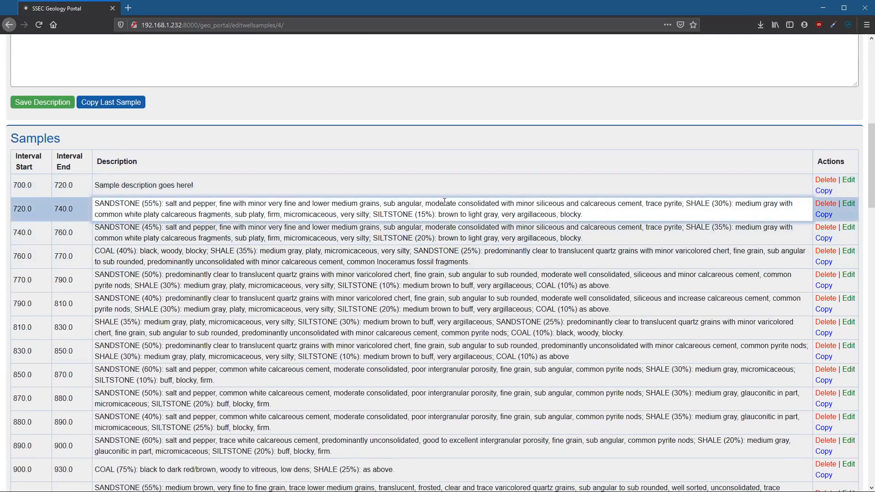
{"action": "scroll", "coordinate": [442, 195], "scroll_direction": "up", "scroll_amount": 1}
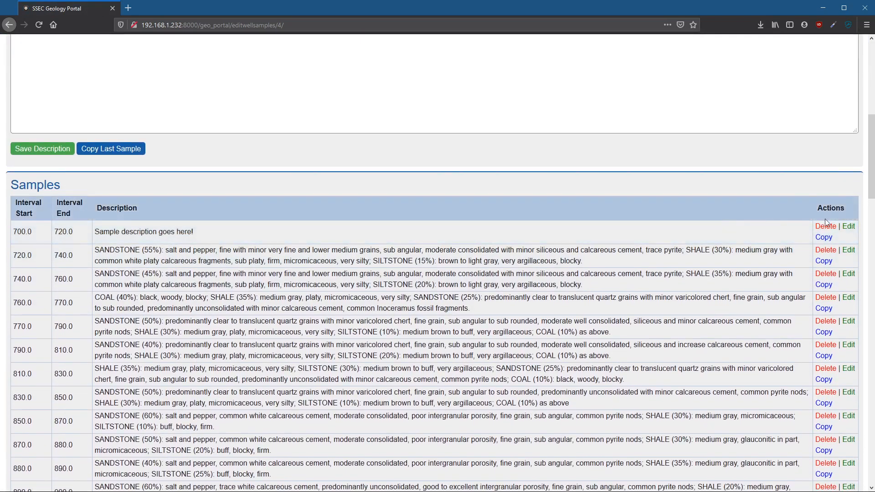
{"action": "left_click", "coordinate": [848, 226]}
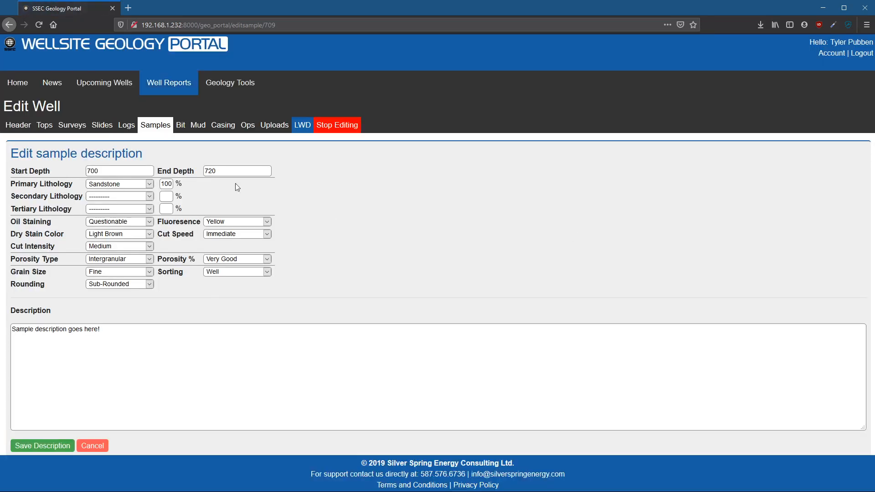
{"action": "double_click", "coordinate": [214, 171]}
{"action": "type", "text": "715"}
{"action": "left_click", "coordinate": [60, 445]}
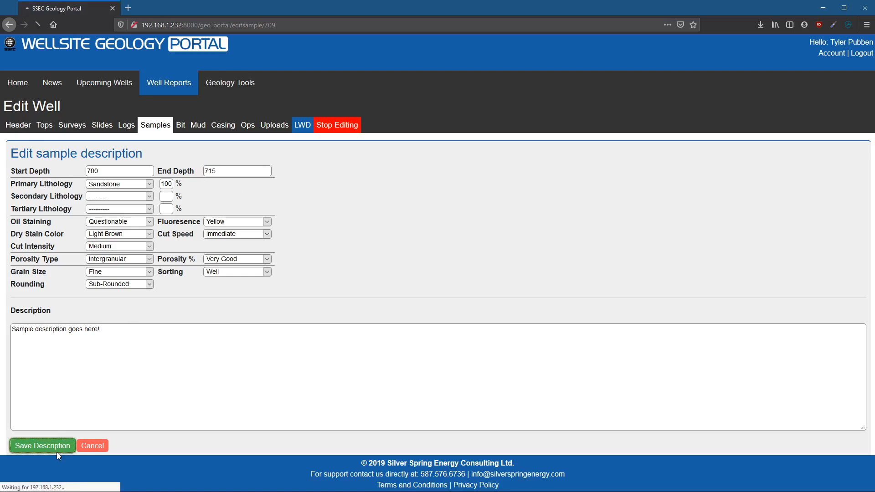
- Copy the 700 to 715 sample into a new description with start depth 715 and end depth 720
{"action": "scroll", "coordinate": [351, 271], "scroll_direction": "down", "scroll_amount": 6}
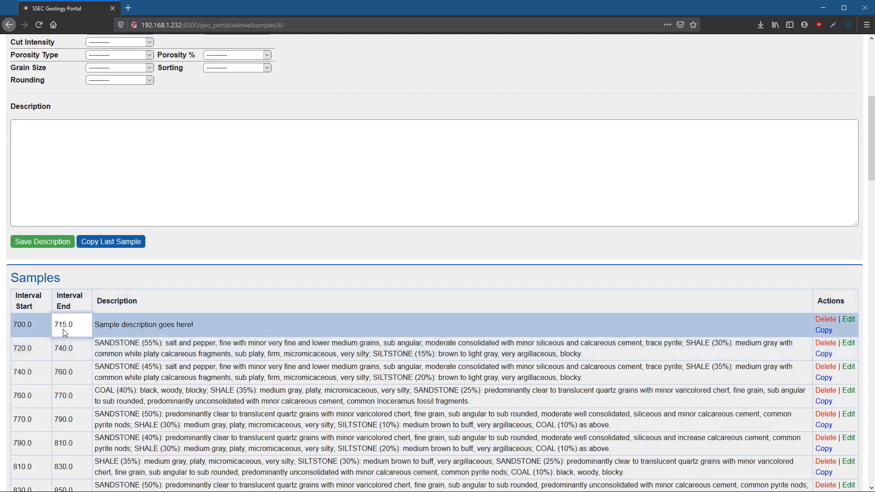
{"action": "left_click", "coordinate": [129, 324]}
{"action": "left_click_drag", "start_coordinate": [129, 324], "coordinate": [256, 328]}
{"action": "left_click", "coordinate": [257, 327]}
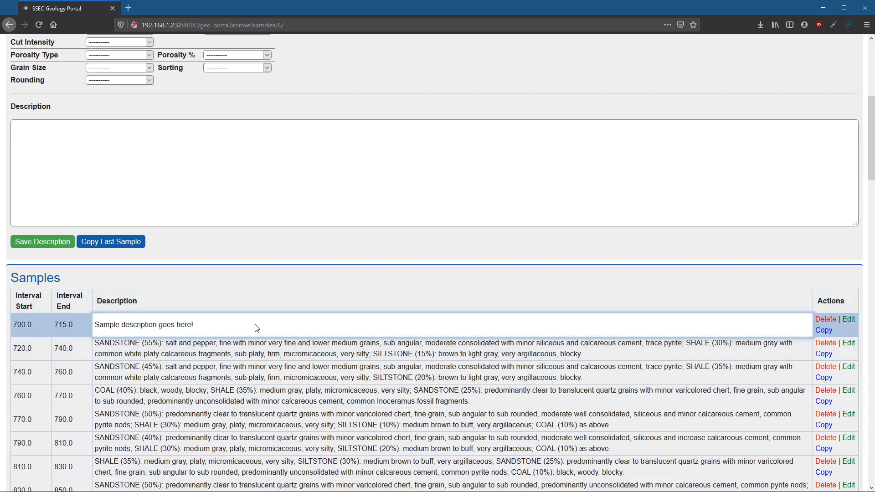
{"action": "left_click", "coordinate": [824, 330]}
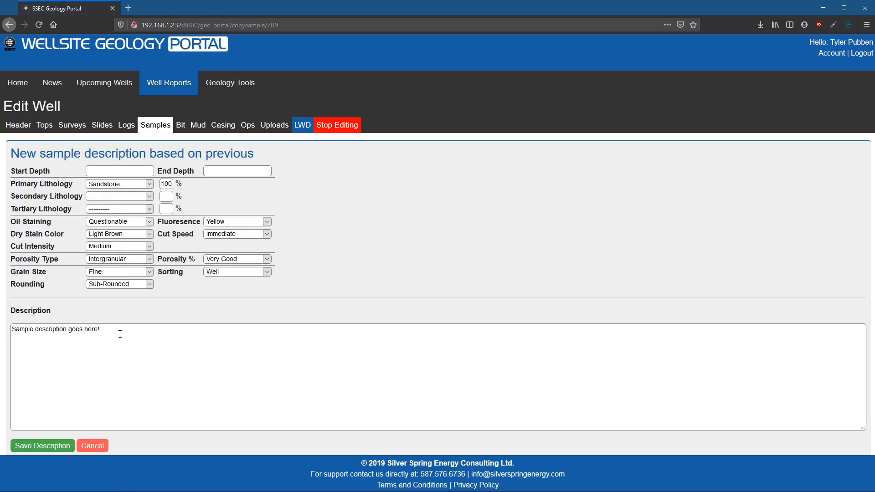
{"action": "left_click", "coordinate": [115, 170]}
{"action": "type", "text": "7150"}
{"action": "key", "text": "BackSpace"}
{"action": "left_click", "coordinate": [216, 173]}
{"action": "type", "text": "720"}
- Replace the copied description text with "A different desctiption!" and save the new sample
{"action": "left_click", "coordinate": [114, 383]}
{"action": "key", "text": "ctrl+a"}
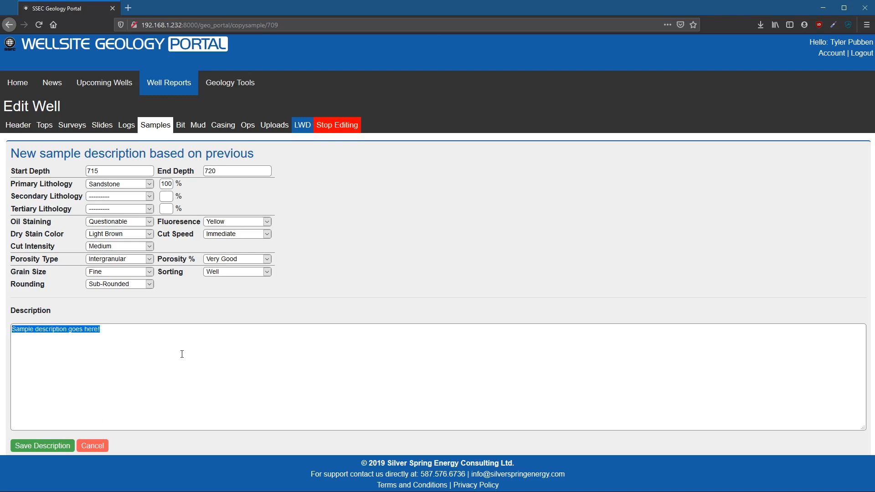
{"action": "type", "text": "A di"}
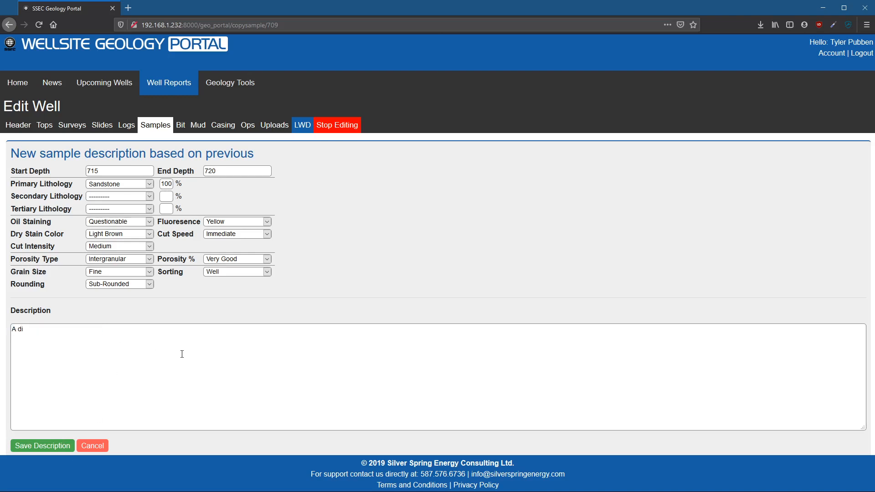
{"action": "type", "text": "fferent dec"}
{"action": "type", "text": "ctiption@"}
{"action": "key", "text": "BackSpace"}
{"action": "type", "text": "!"}
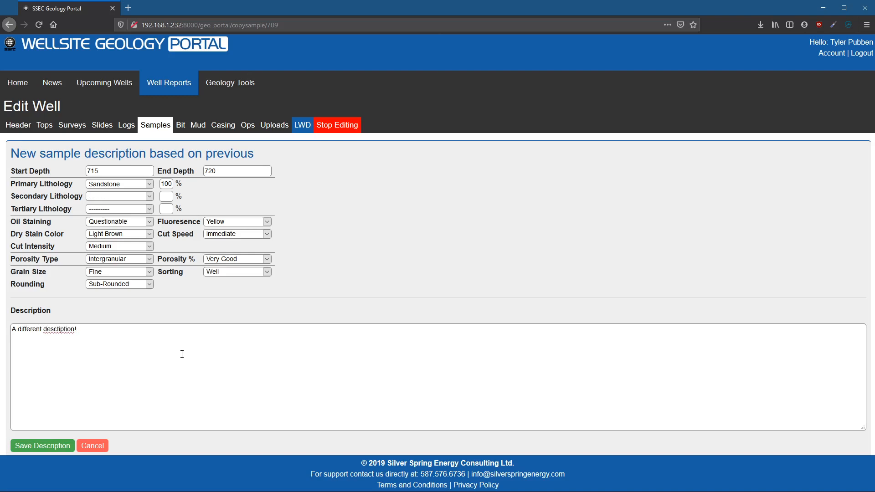
{"action": "left_click", "coordinate": [44, 444]}
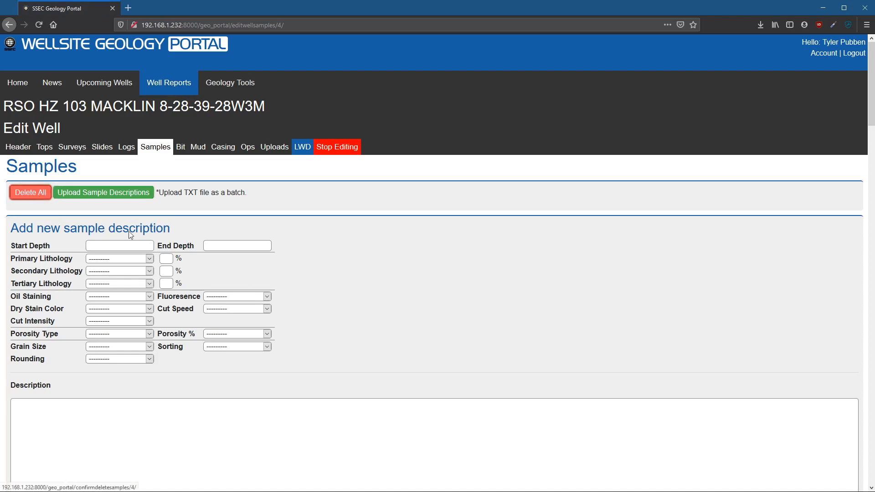
- Delete the 715 to 720 and the 700 to 715 sample descriptions from the samples list
{"action": "scroll", "coordinate": [384, 347], "scroll_direction": "down", "scroll_amount": 5}
{"action": "scroll", "coordinate": [216, 349], "scroll_direction": "down", "scroll_amount": 1}
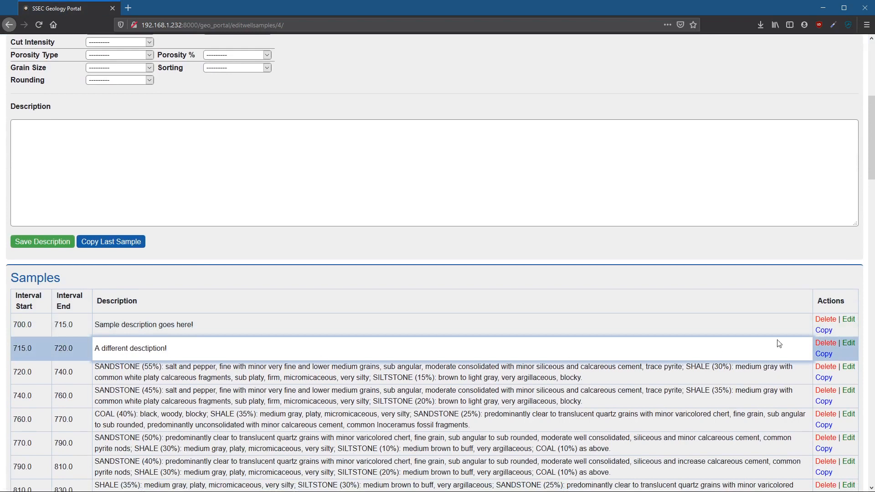
{"action": "left_click", "coordinate": [819, 353]}
{"action": "scroll", "coordinate": [817, 351], "scroll_direction": "down", "scroll_amount": 6}
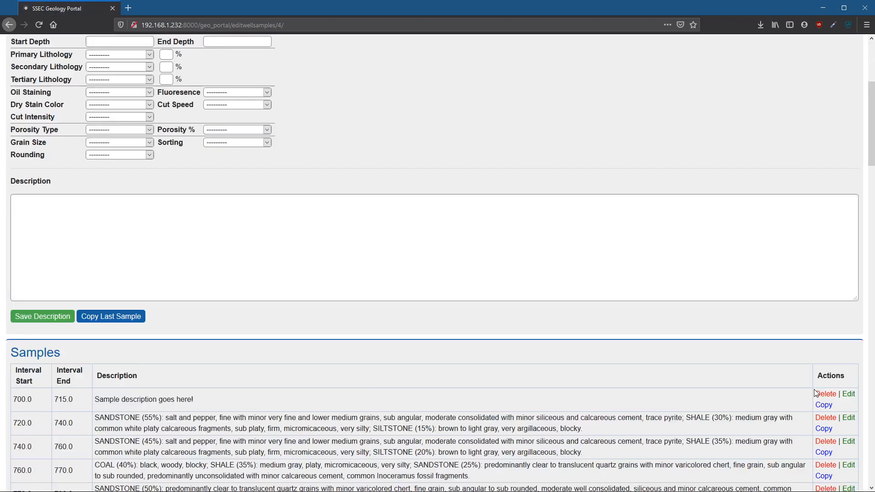
{"action": "left_click", "coordinate": [829, 319]}
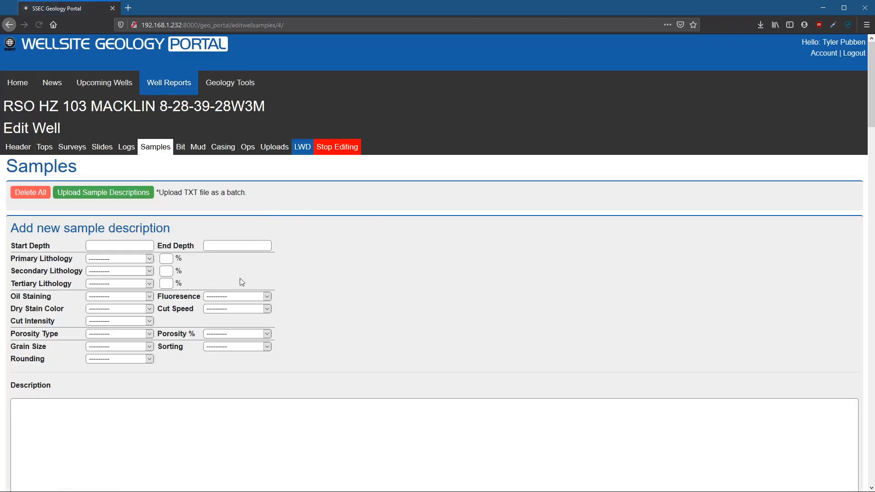
- Open a new description copied from the last sample, review its carried-over text and cancel without saving
{"action": "scroll", "coordinate": [242, 293], "scroll_direction": "down", "scroll_amount": 6}
{"action": "scroll", "coordinate": [243, 294], "scroll_direction": "up", "scroll_amount": 3}
{"action": "scroll", "coordinate": [243, 293], "scroll_direction": "down", "scroll_amount": 1}
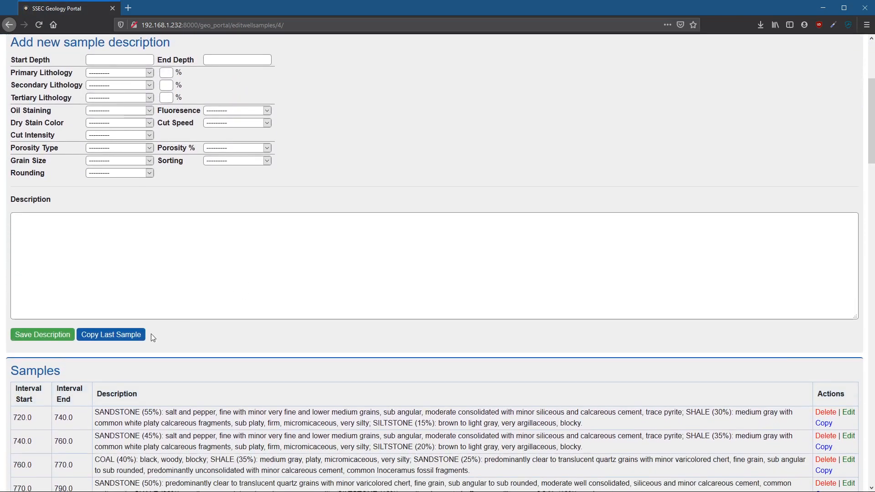
{"action": "left_click", "coordinate": [138, 337]}
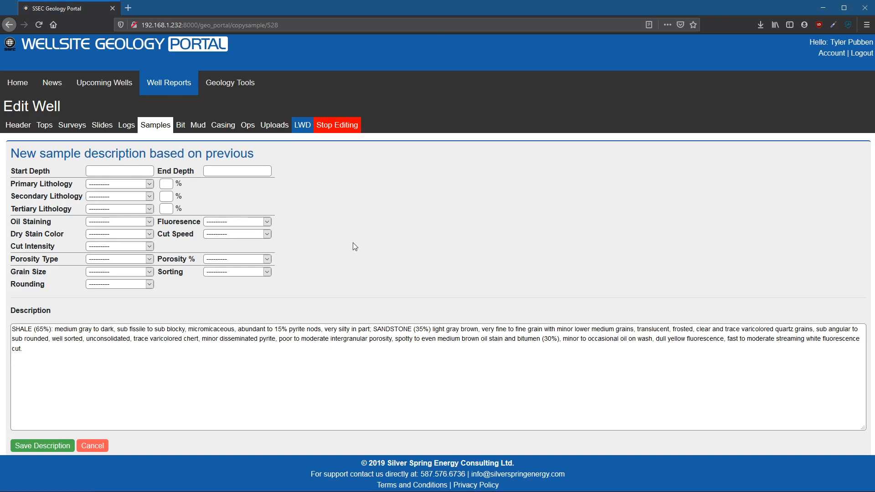
{"action": "left_click_drag", "start_coordinate": [414, 385], "coordinate": [11, 327]}
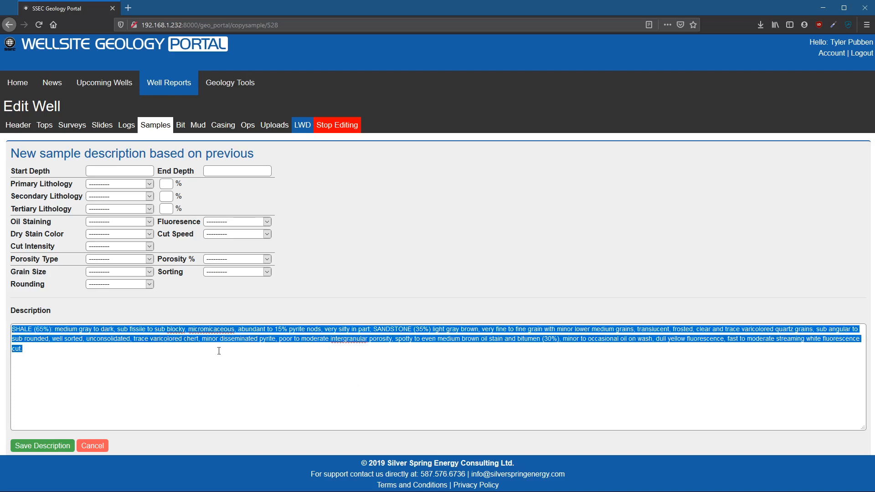
{"action": "left_click", "coordinate": [104, 449]}
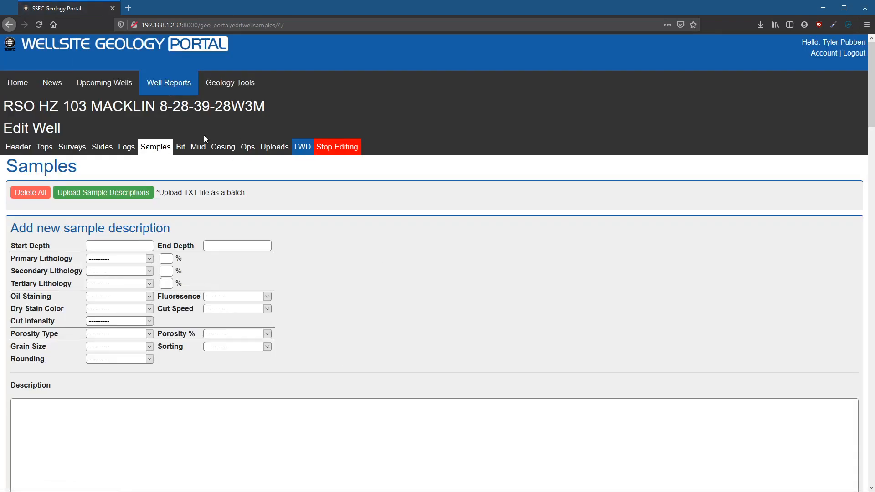
- Upload 2940_Final_Surveys.TXT to the well's uploads with the file description "Survey file"
{"action": "left_click", "coordinate": [275, 147]}
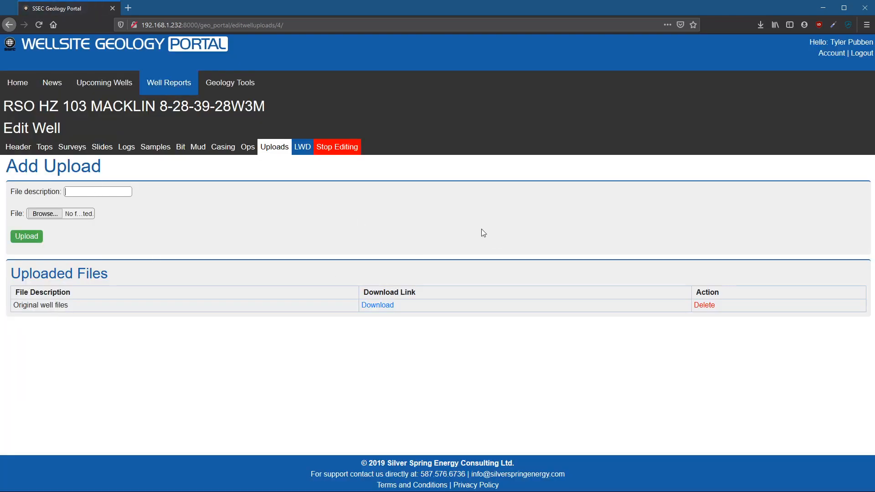
{"action": "type", "text": "Survey file"}
{"action": "key", "text": "Tab"}
{"action": "left_click", "coordinate": [549, 319]}
{"action": "left_click", "coordinate": [28, 236]}
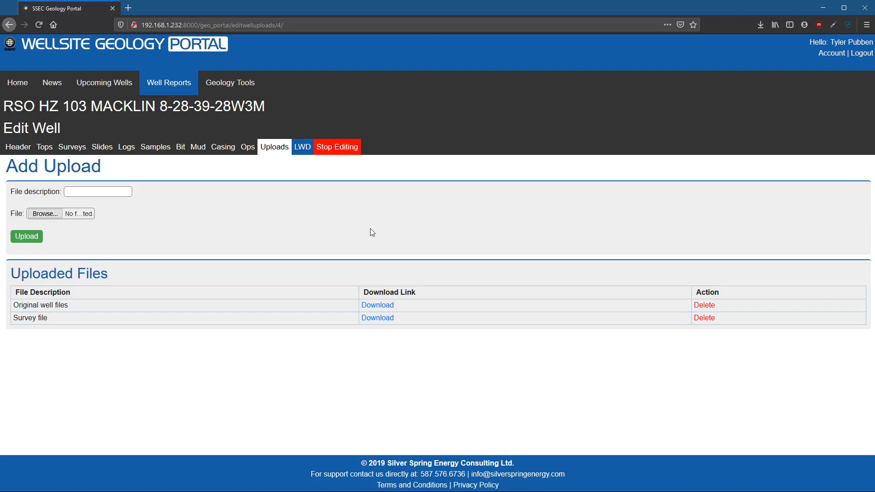
- View the contents of the uploaded survey file, return to the uploads and stop editing the well
{"action": "left_click", "coordinate": [376, 319]}
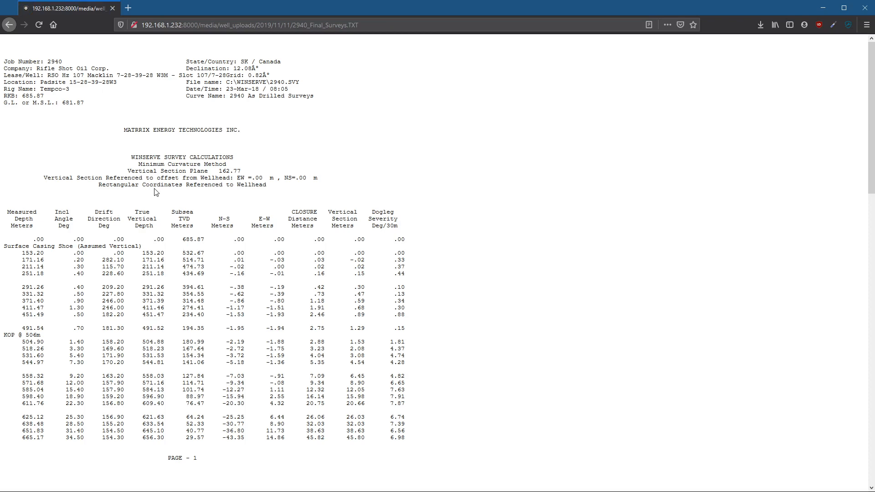
{"action": "key", "text": "alt+Left"}
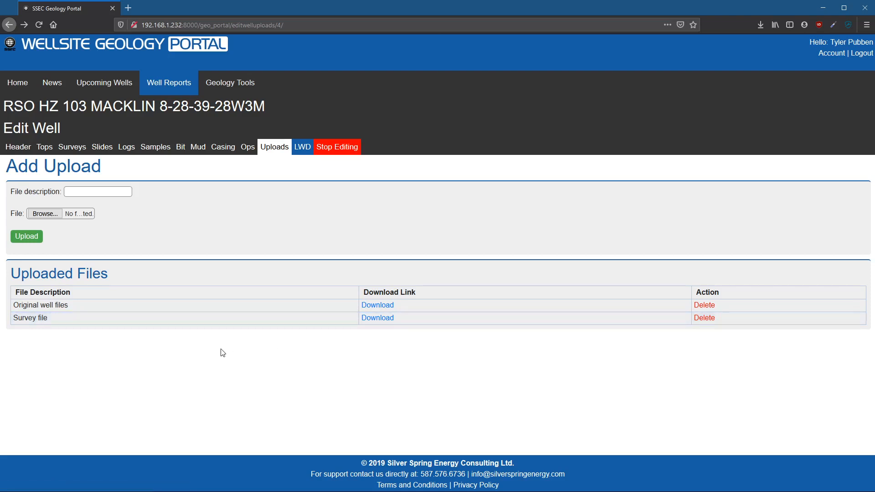
{"action": "left_click", "coordinate": [338, 151]}
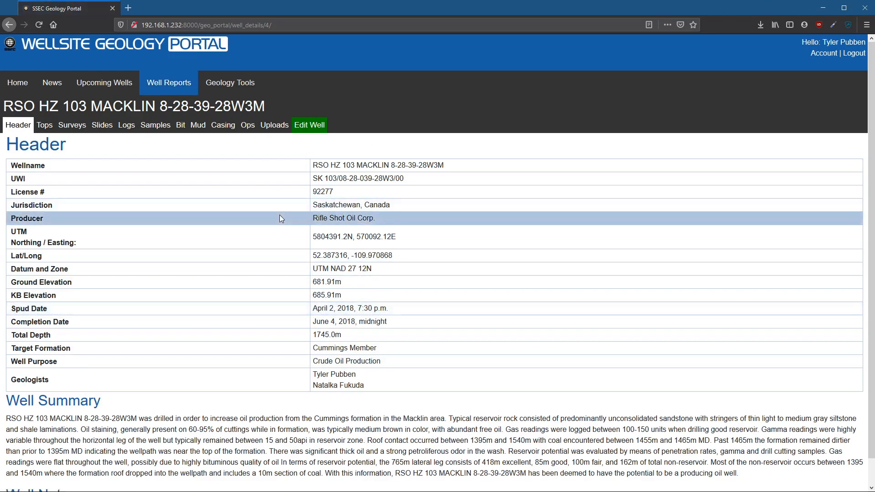
- Calculate the sample lag for bit diameter 159 mm, pump rate 1 m3/min, pipe diameter 115 mm, hole wash 10% and reference depth 700 m
{"action": "left_click", "coordinate": [239, 94]}
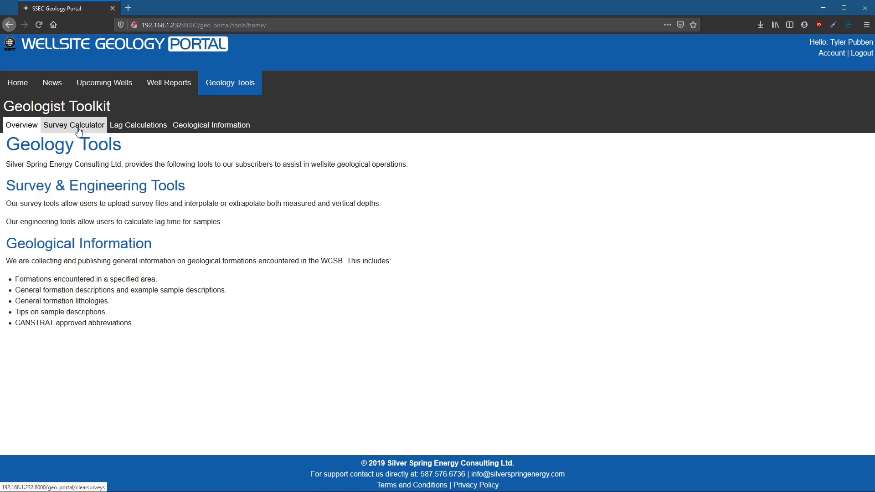
{"action": "left_click", "coordinate": [127, 124]}
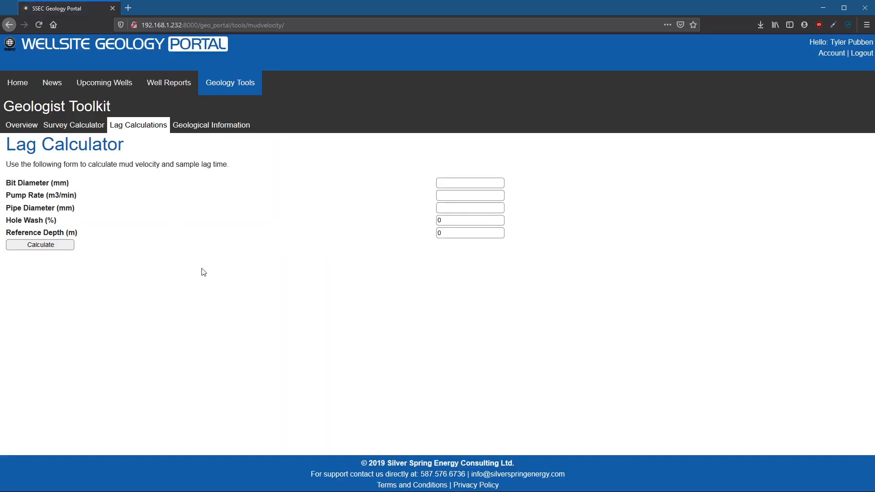
{"action": "left_click", "coordinate": [478, 185]}
{"action": "type", "text": "159"}
{"action": "type", "text": "1"}
{"action": "type", "text": "115"}
{"action": "key", "text": "Tab"}
{"action": "type", "text": "10"}
{"action": "key", "text": "Tab"}
{"action": "type", "text": "700"}
{"action": "left_click", "coordinate": [51, 246]}
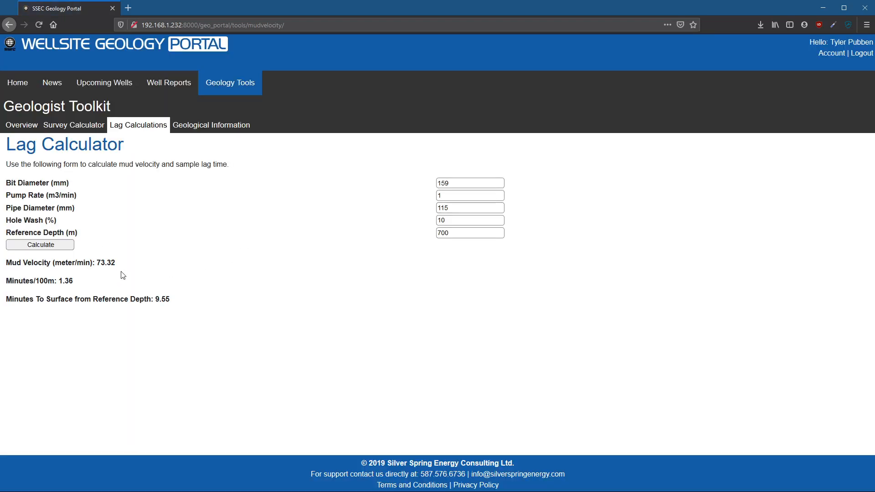
- Examine the calculated mud velocity, minutes per 100 m and minutes to surface from the reference depth
{"action": "left_click_drag", "start_coordinate": [97, 262], "coordinate": [120, 265]}
{"action": "left_click_drag", "start_coordinate": [60, 281], "coordinate": [74, 282]}
{"action": "left_click", "coordinate": [170, 290]}
{"action": "left_click_drag", "start_coordinate": [155, 299], "coordinate": [176, 302]}
- Open the survey calculator and review its form for uploading existing surveys
{"action": "left_click", "coordinate": [93, 128]}
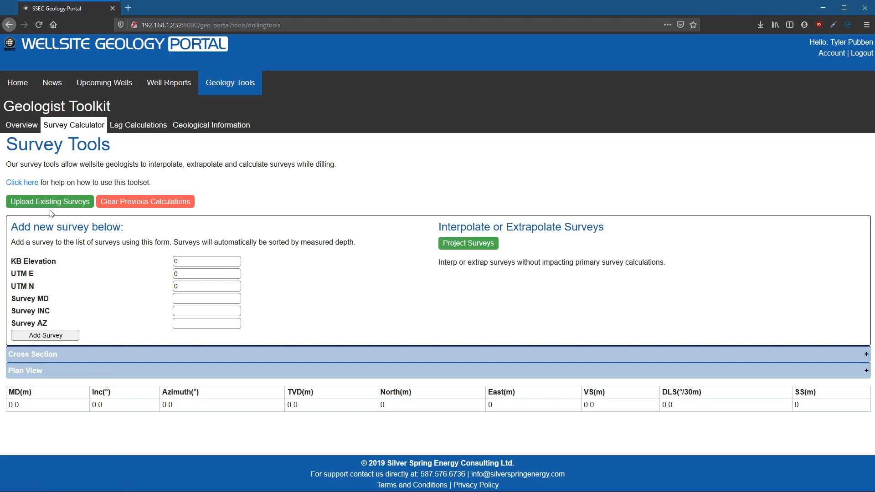
{"action": "left_click", "coordinate": [68, 201]}
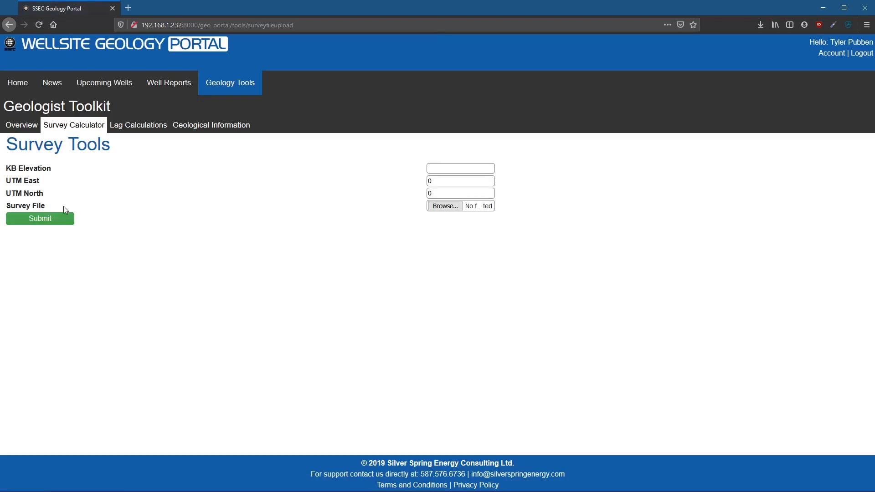
{"action": "left_click", "coordinate": [55, 219]}
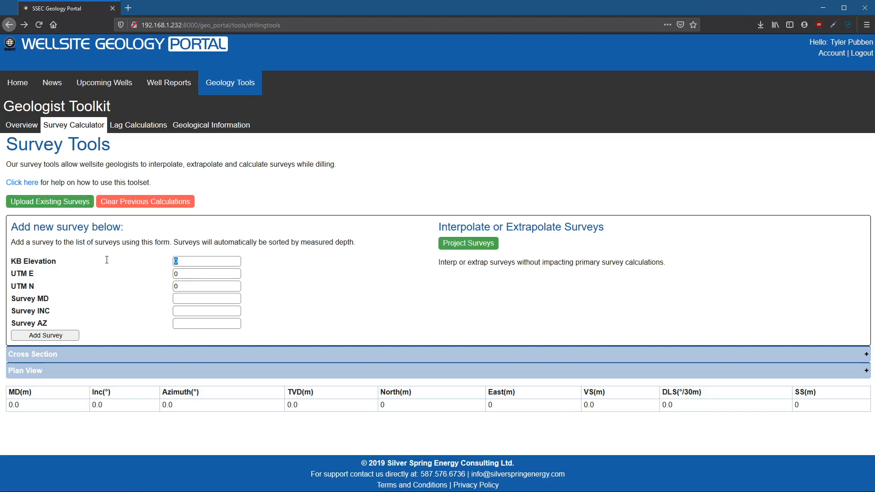
- Upload the existing survey file with a KB elevation of 600, leaving UTM East and North at 0
{"action": "left_click", "coordinate": [71, 204]}
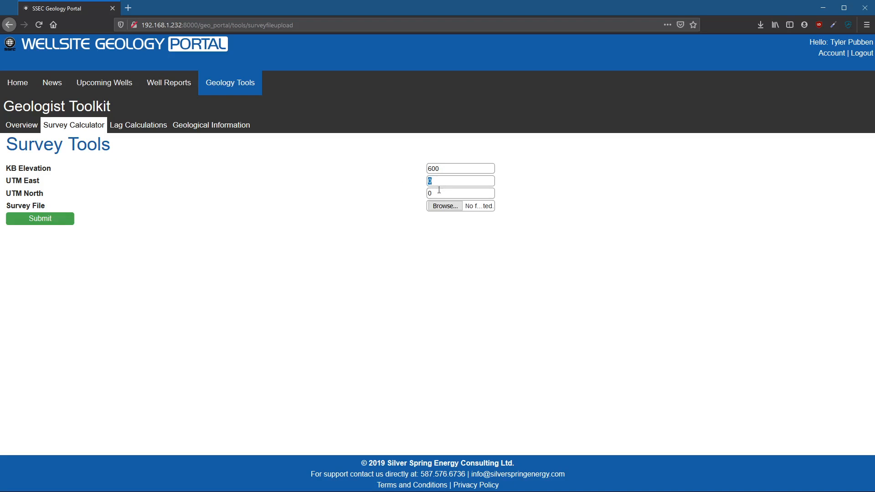
{"action": "key", "text": "Tab"}
{"action": "key", "text": "Tab"}
{"action": "left_click", "coordinate": [58, 223]}
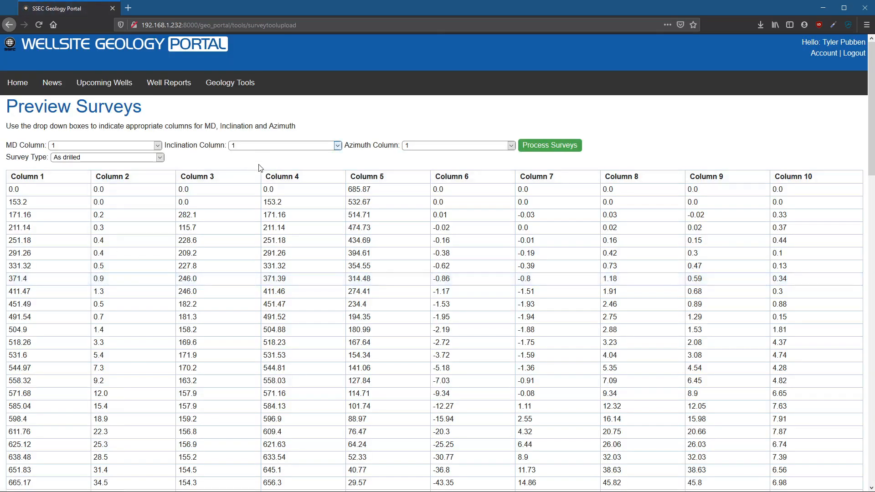
- Assign column 2 to inclination and column 3 to azimuth, and process the uploaded surveys
{"action": "left_click", "coordinate": [279, 161]}
{"action": "left_click", "coordinate": [454, 145]}
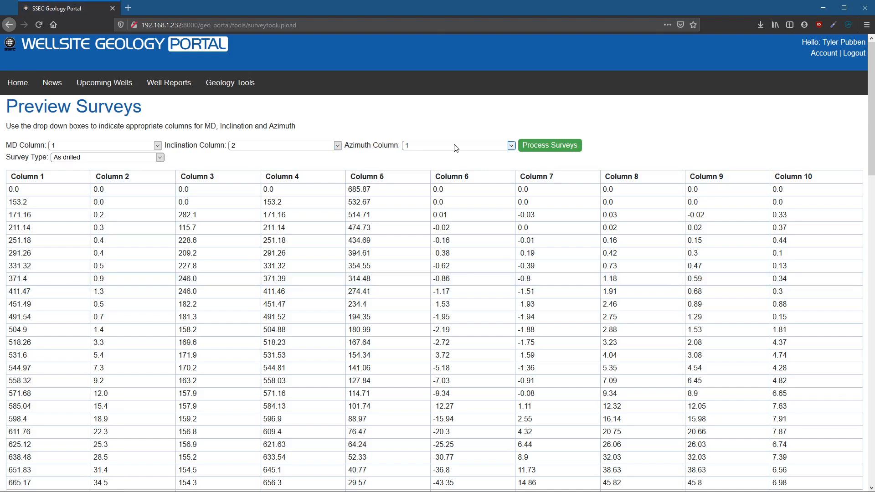
{"action": "left_click", "coordinate": [444, 182]}
{"action": "left_click", "coordinate": [551, 144]}
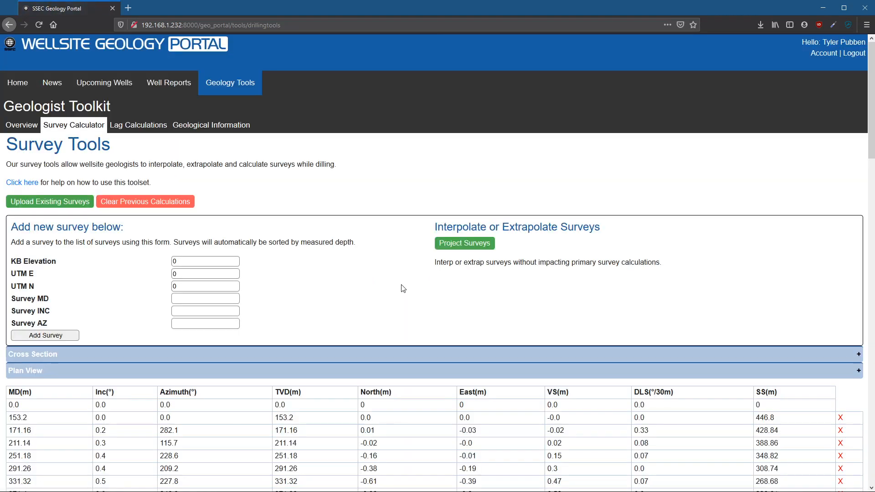
- Expand the plan view to examine the plotted wellpath, and collapse it again
{"action": "scroll", "coordinate": [307, 370], "scroll_direction": "down", "scroll_amount": 5}
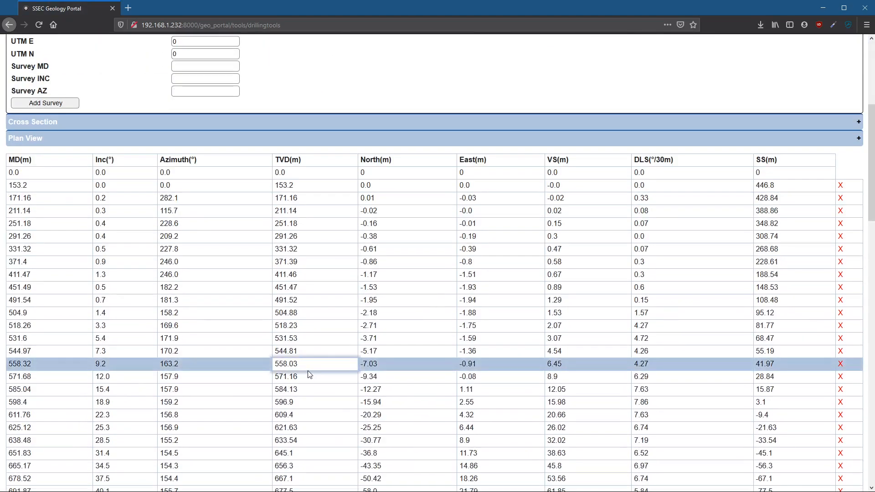
{"action": "scroll", "coordinate": [307, 370], "scroll_direction": "down", "scroll_amount": 8}
{"action": "scroll", "coordinate": [317, 350], "scroll_direction": "up", "scroll_amount": 10}
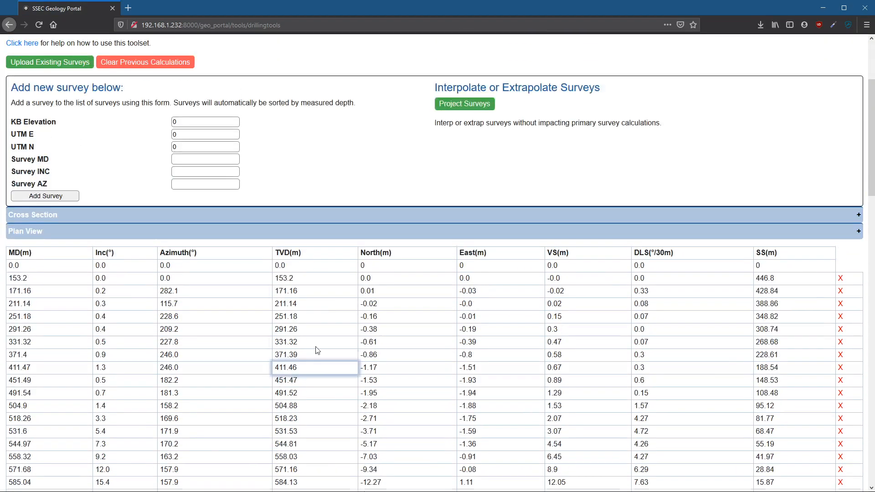
{"action": "left_click", "coordinate": [205, 231]}
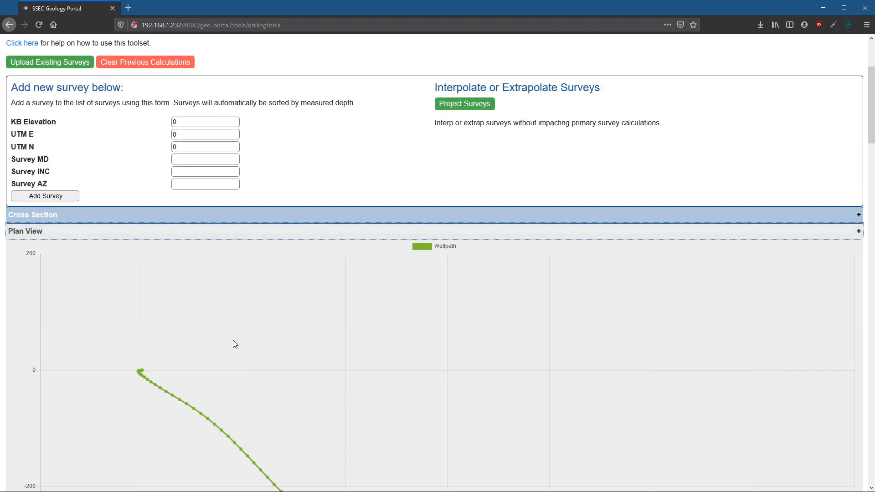
{"action": "left_click_drag", "start_coordinate": [870, 139], "coordinate": [870, 174]}
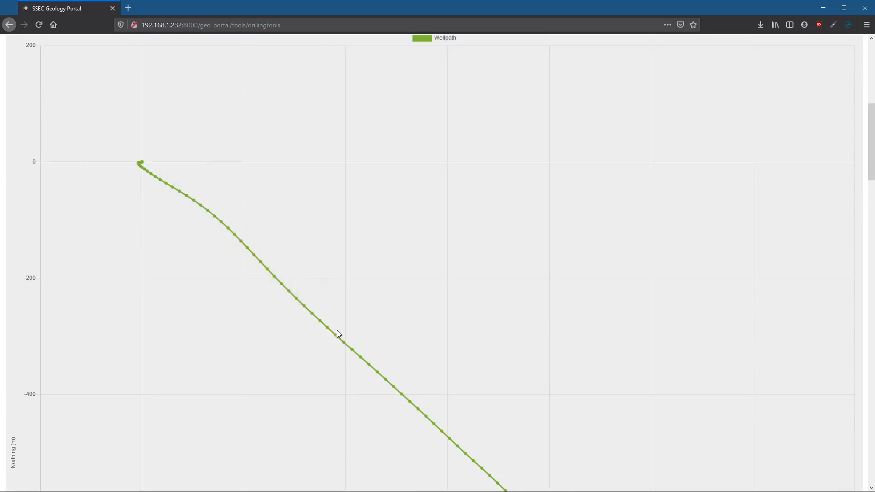
{"action": "scroll", "coordinate": [846, 210], "scroll_direction": "up", "scroll_amount": 3}
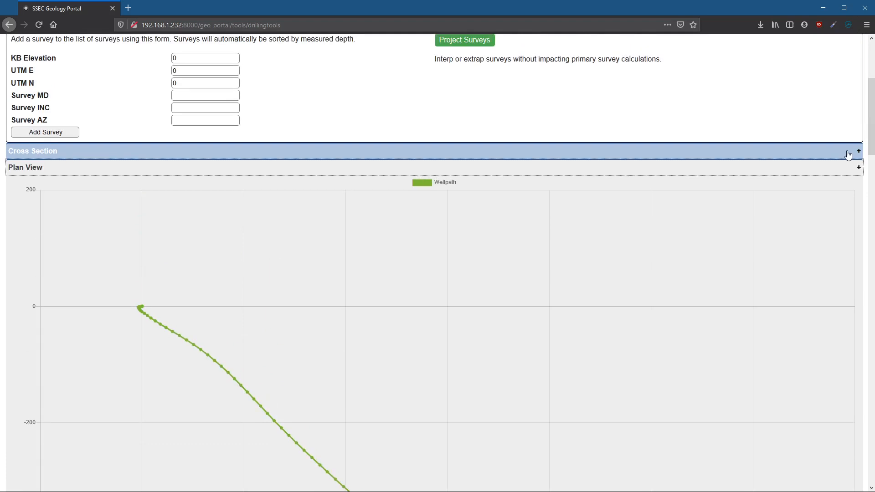
{"action": "left_click", "coordinate": [843, 169]}
- Check the end of the survey list, and set the new survey's KB elevation to 600 and MD to 1719
{"action": "scroll", "coordinate": [463, 240], "scroll_direction": "up", "scroll_amount": 2}
{"action": "scroll", "coordinate": [463, 416], "scroll_direction": "down", "scroll_amount": 15}
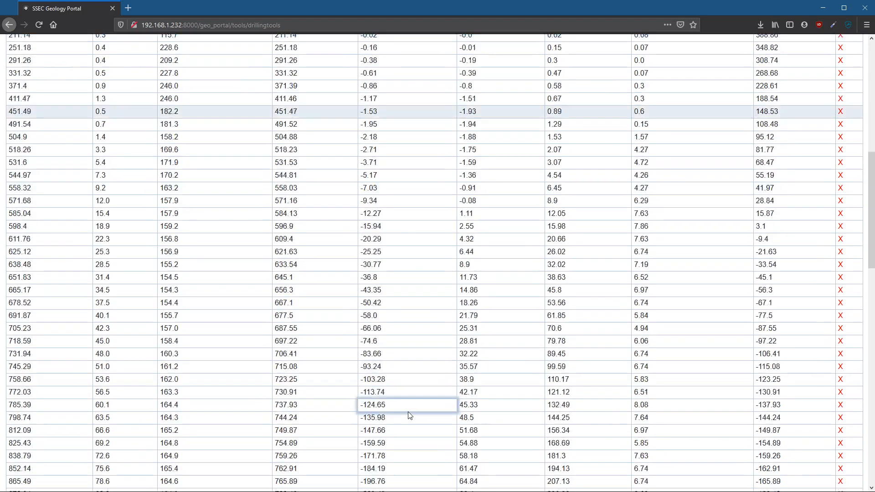
{"action": "scroll", "coordinate": [408, 416], "scroll_direction": "down", "scroll_amount": 8}
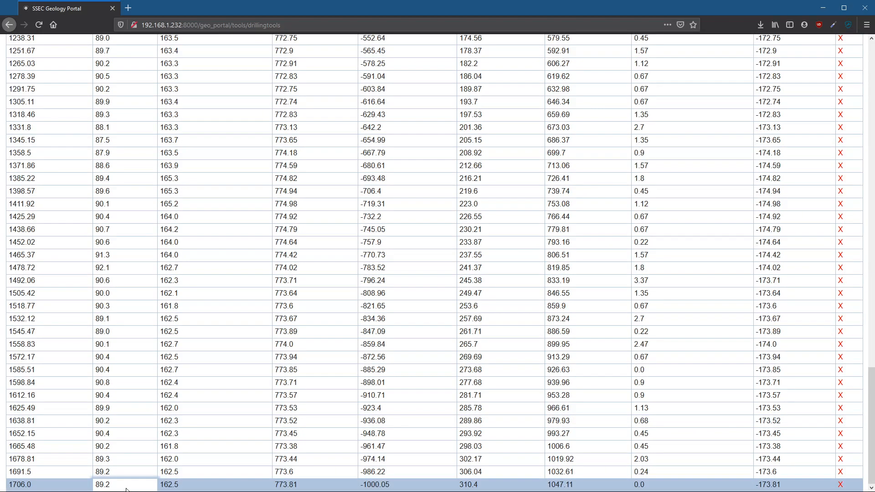
{"action": "scroll", "coordinate": [126, 489], "scroll_direction": "up", "scroll_amount": 20}
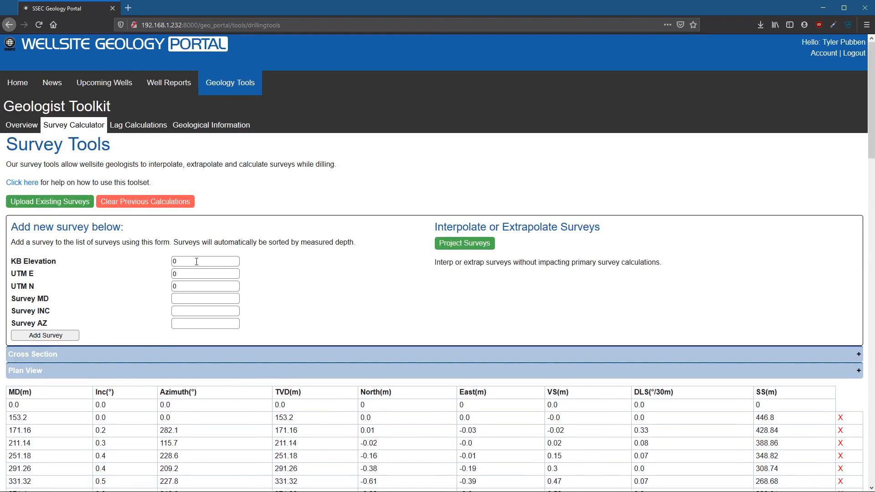
{"action": "double_click", "coordinate": [193, 262]}
{"action": "type", "text": "600"}
{"action": "left_click", "coordinate": [209, 300]}
{"action": "type", "text": "1719"}
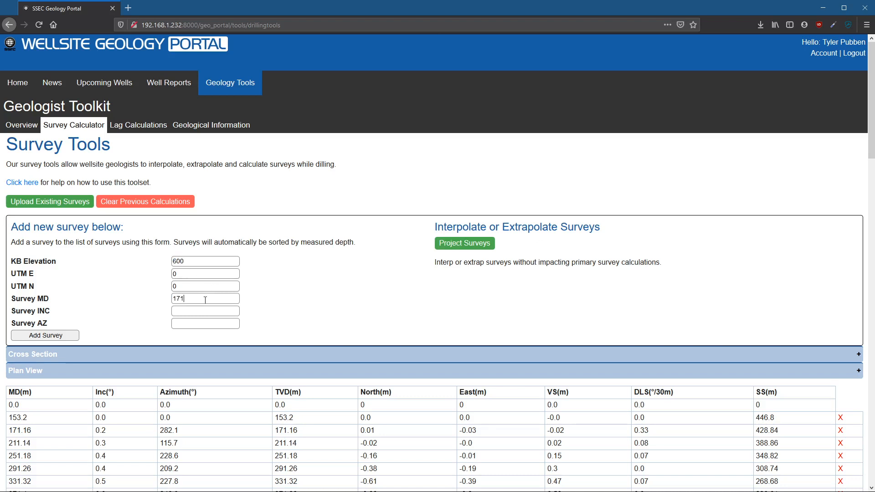
- Set the new survey's inclination to 90.5 and azimuth to 165, and add it to the list
{"action": "left_click", "coordinate": [197, 311]}
{"action": "type", "text": "90.5"}
{"action": "scroll", "coordinate": [225, 365], "scroll_direction": "down", "scroll_amount": 15}
{"action": "scroll", "coordinate": [220, 409], "scroll_direction": "up", "scroll_amount": 10}
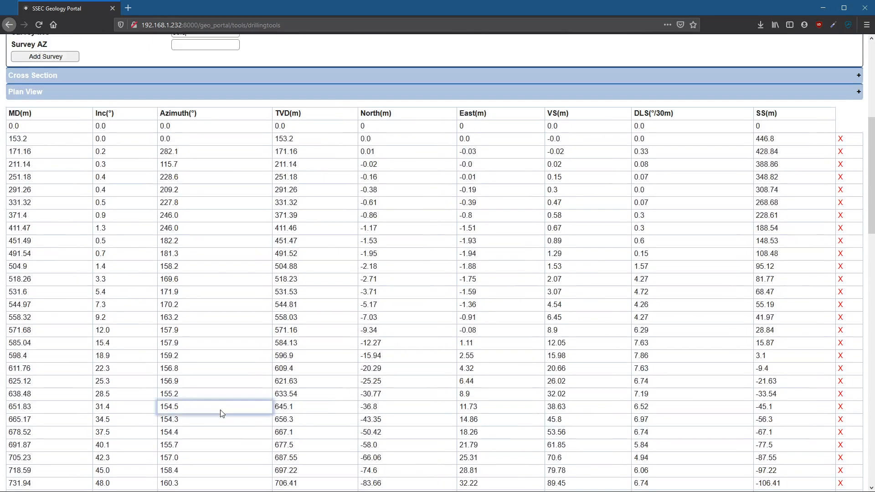
{"action": "scroll", "coordinate": [220, 409], "scroll_direction": "up", "scroll_amount": 5}
{"action": "left_click", "coordinate": [190, 323]}
{"action": "type", "text": "1"}
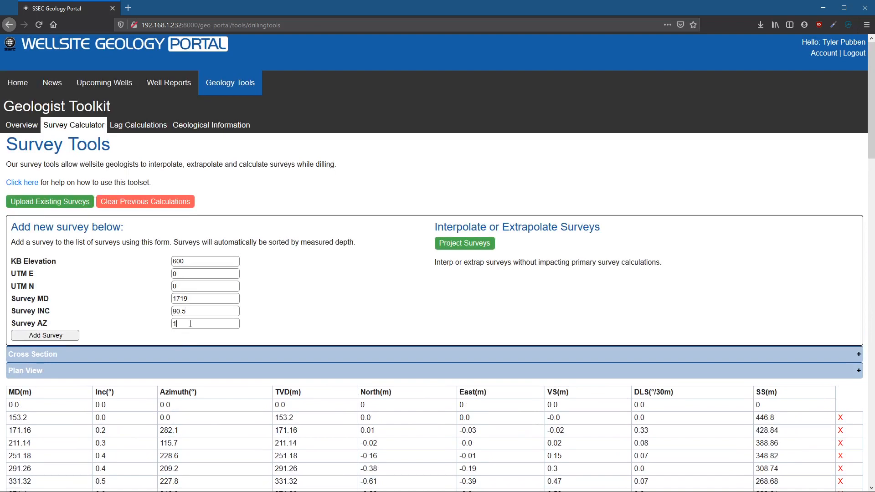
{"action": "type", "text": "65"}
{"action": "left_click", "coordinate": [73, 337]}
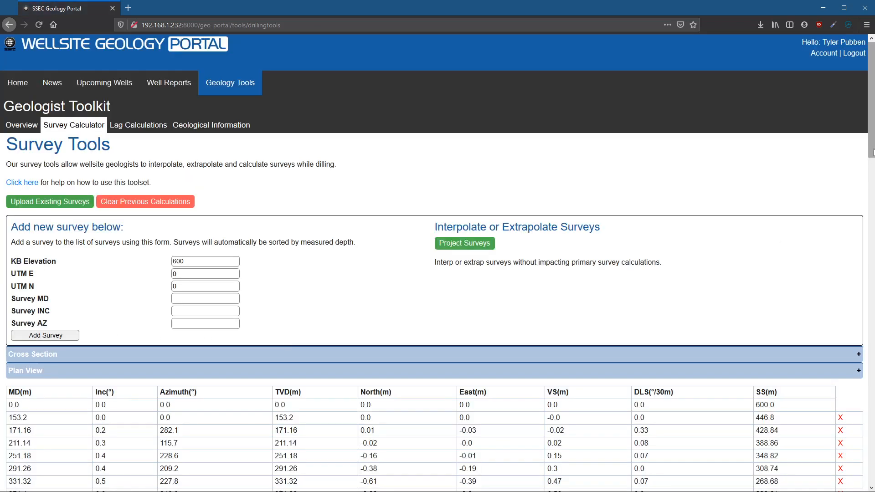
- Delete the 1719 m survey from the end of the survey list
{"action": "left_click_drag", "start_coordinate": [872, 154], "coordinate": [873, 483]}
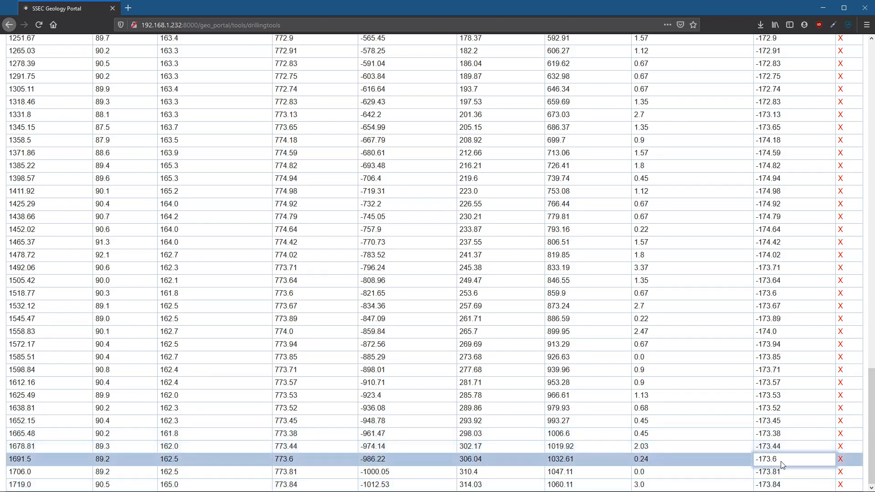
{"action": "left_click", "coordinate": [840, 486]}
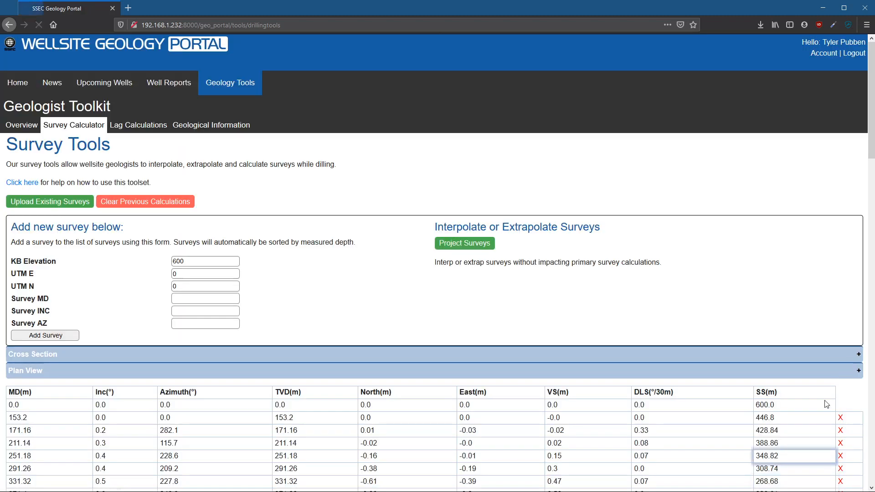
- Calculate a projected survey at MD 1100, inclination 90 and azimuth 165, and examine its TVD and subsea results
{"action": "left_click", "coordinate": [462, 249]}
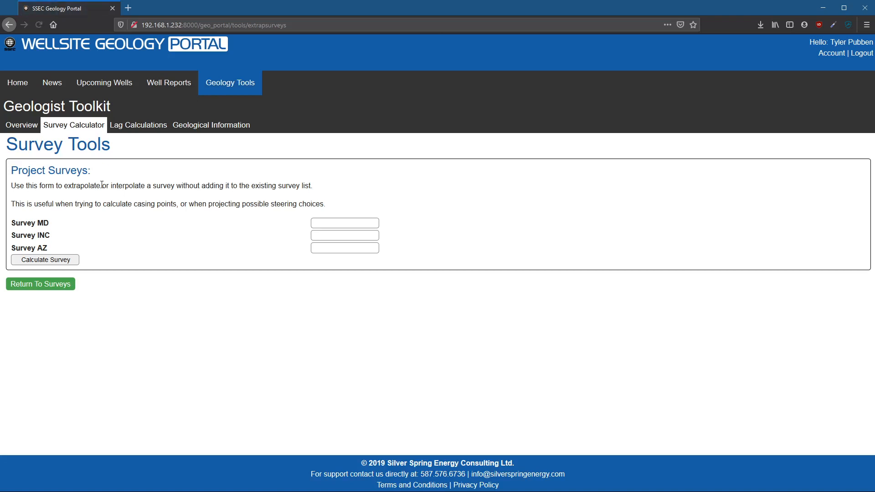
{"action": "left_click", "coordinate": [315, 223]}
{"action": "left_click_drag", "start_coordinate": [329, 240], "coordinate": [239, 224]}
{"action": "type", "text": "90"}
{"action": "key", "text": "Tab"}
{"action": "type", "text": "165"}
{"action": "left_click", "coordinate": [69, 259]}
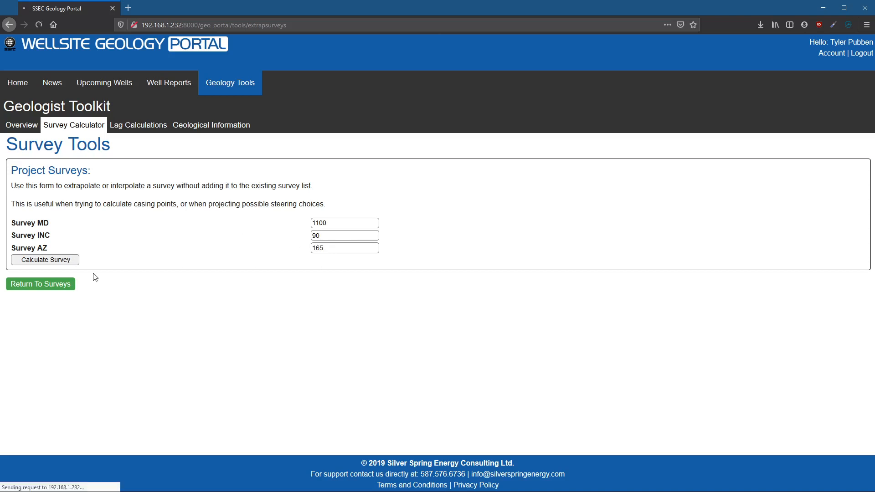
{"action": "left_click", "coordinate": [34, 315]}
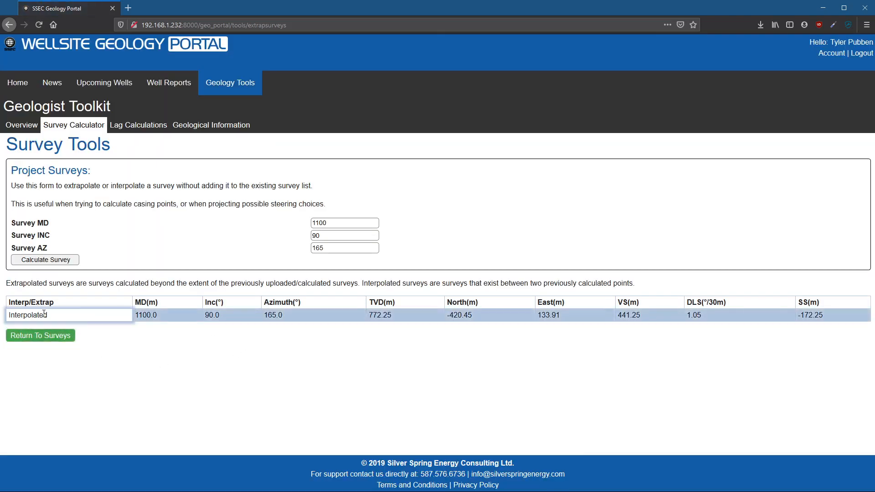
{"action": "left_click", "coordinate": [154, 313]}
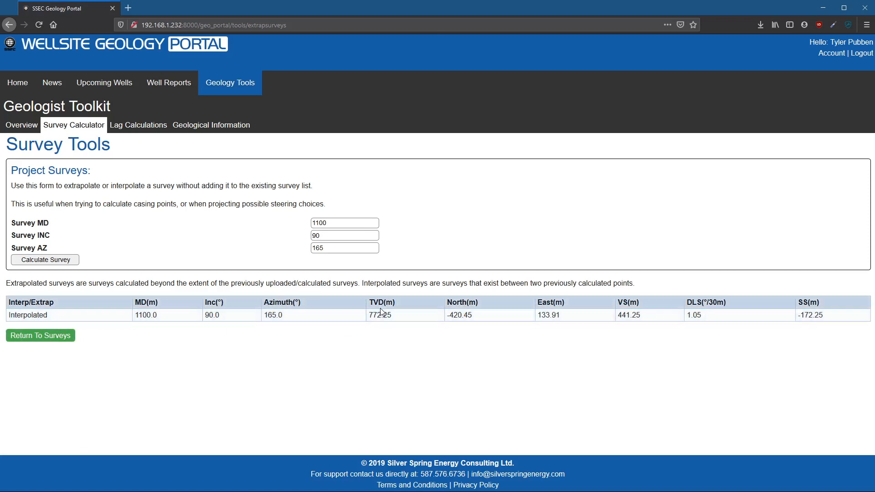
{"action": "left_click", "coordinate": [833, 316]}
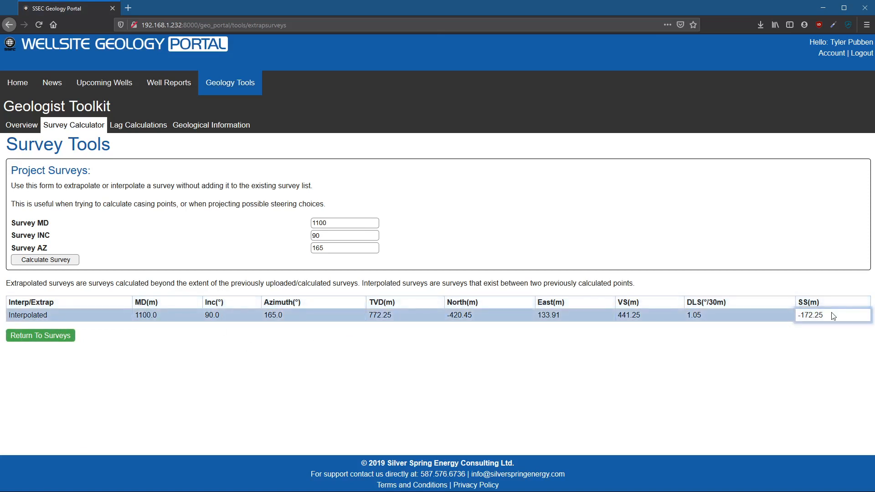
- Recalculate the projected survey with the MD set to 1800, and return to the survey list
{"action": "left_click", "coordinate": [216, 226]}
{"action": "type", "text": "18"}
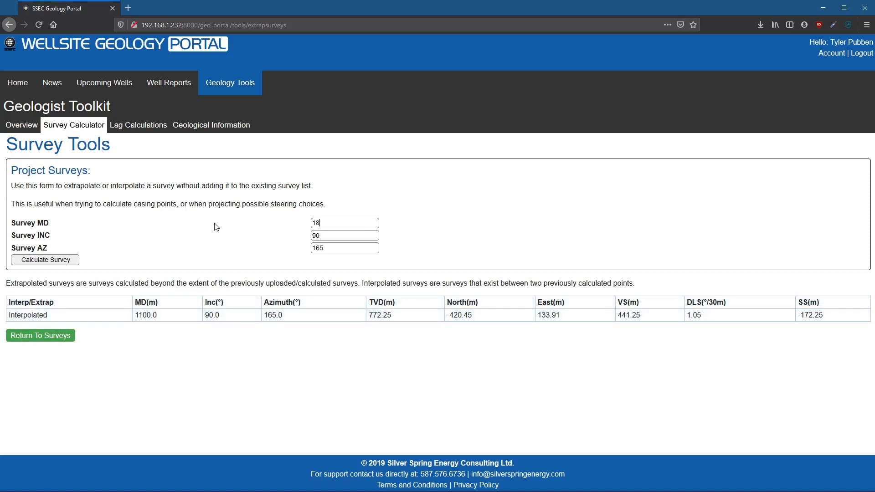
{"action": "type", "text": "00"}
{"action": "left_click", "coordinate": [56, 261]}
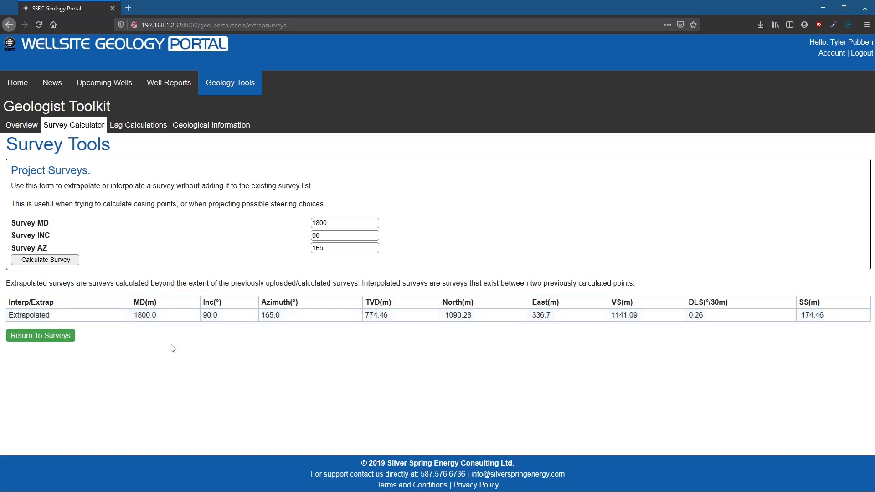
{"action": "left_click", "coordinate": [50, 336]}
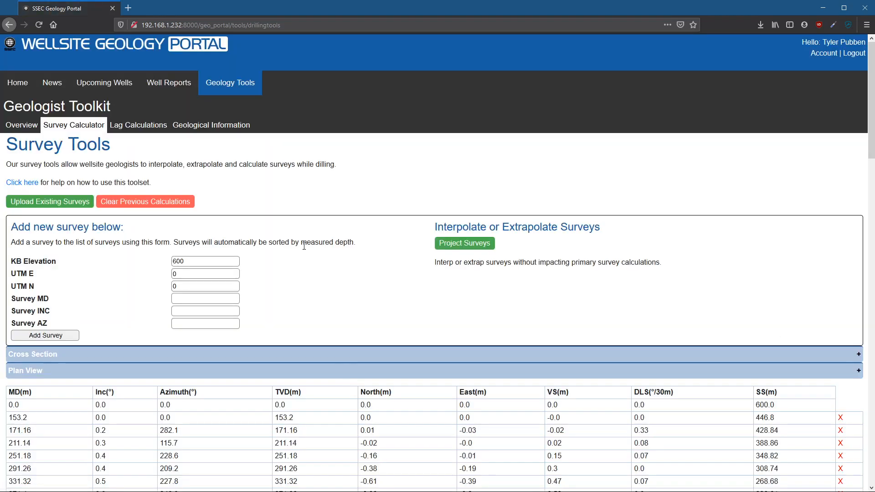
- Clear the previous survey calculations and open the geological information map
{"action": "scroll", "coordinate": [299, 311], "scroll_direction": "down", "scroll_amount": 3}
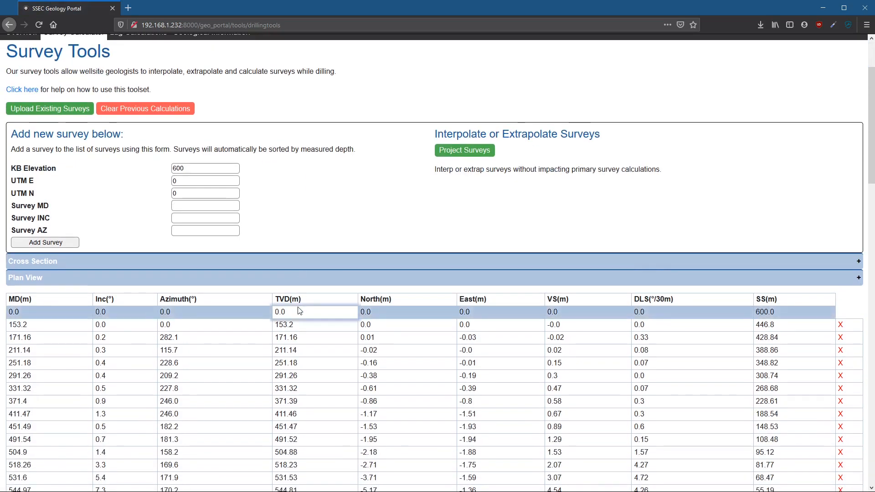
{"action": "scroll", "coordinate": [298, 254], "scroll_direction": "up", "scroll_amount": 3}
{"action": "left_click", "coordinate": [158, 204]}
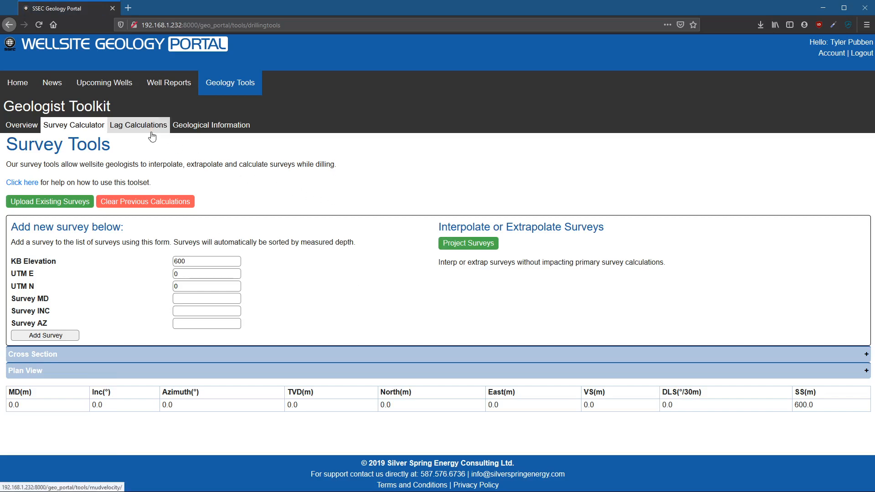
{"action": "left_click", "coordinate": [215, 127]}
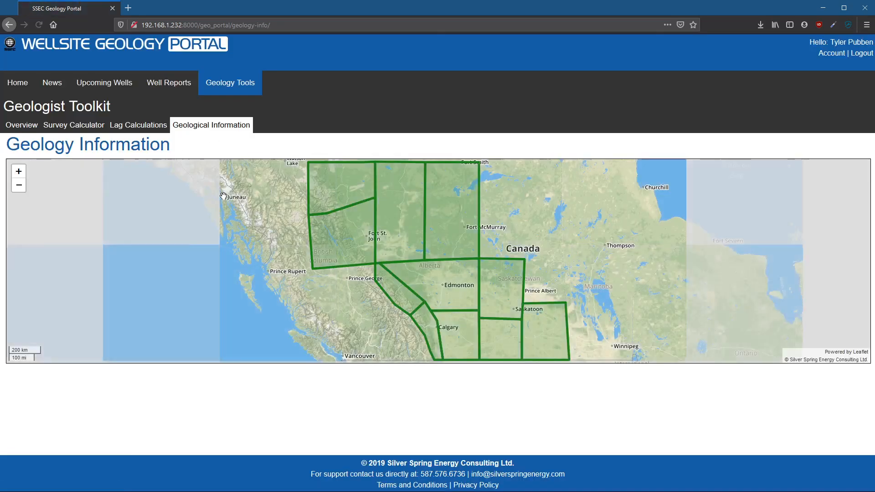